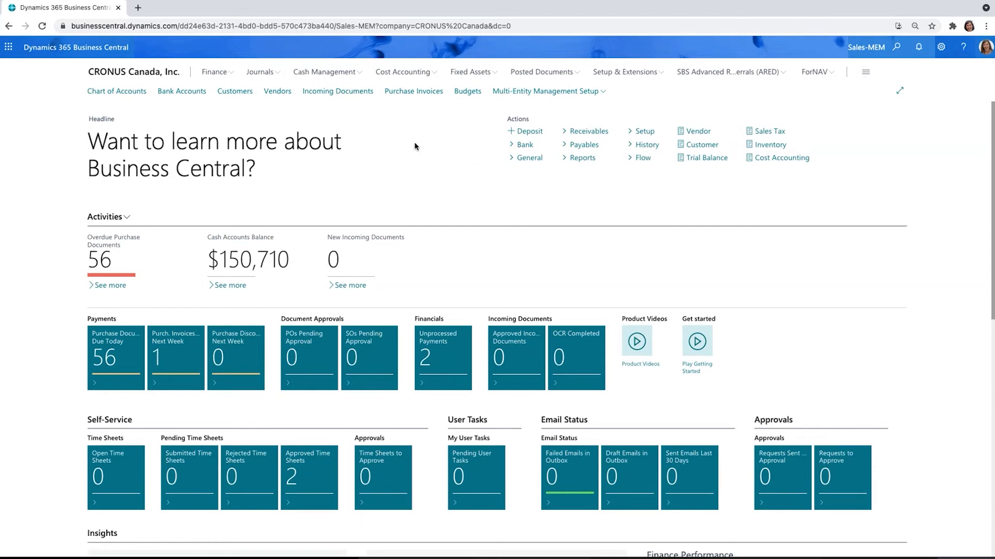
Open the MEM entity setup card for company 000, Head Office, from the Multi-Entity Management company dimension values
{"action": "left_click", "coordinate": [528, 93]}
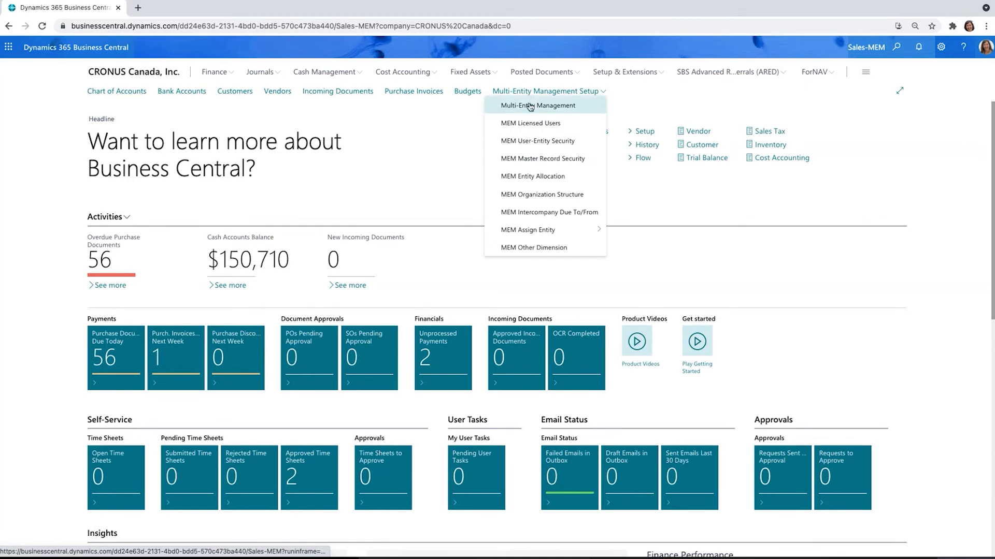
{"action": "left_click", "coordinate": [529, 108]}
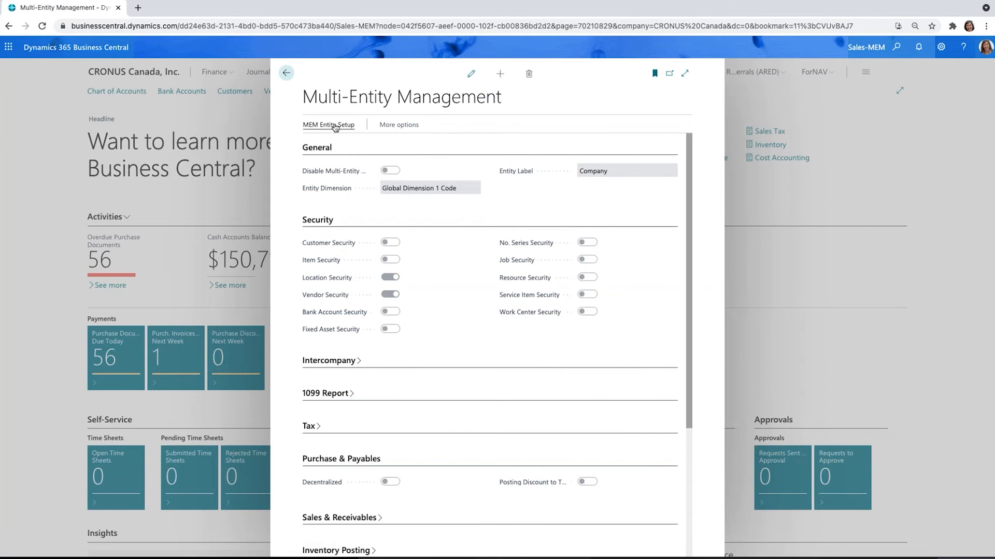
{"action": "left_click", "coordinate": [329, 125]}
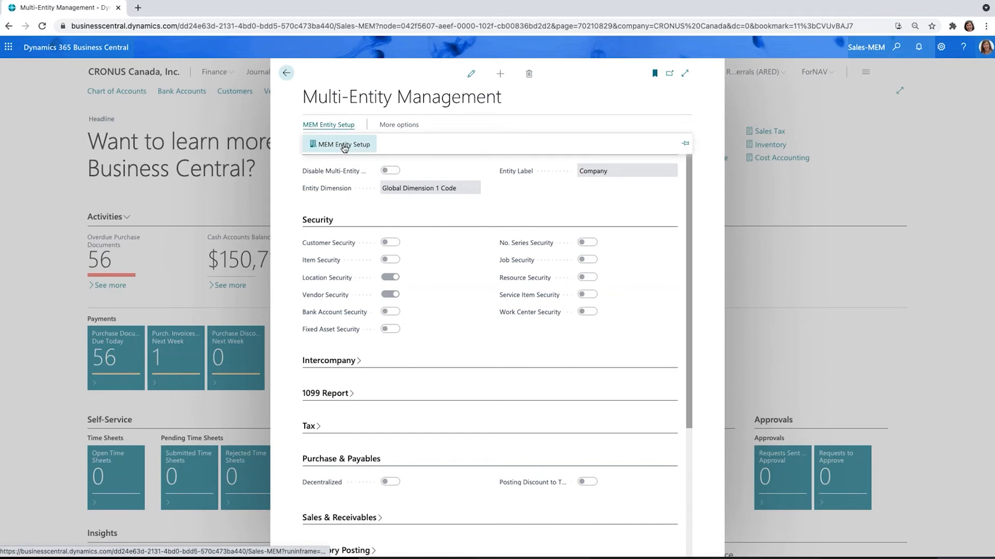
{"action": "left_click", "coordinate": [344, 146]}
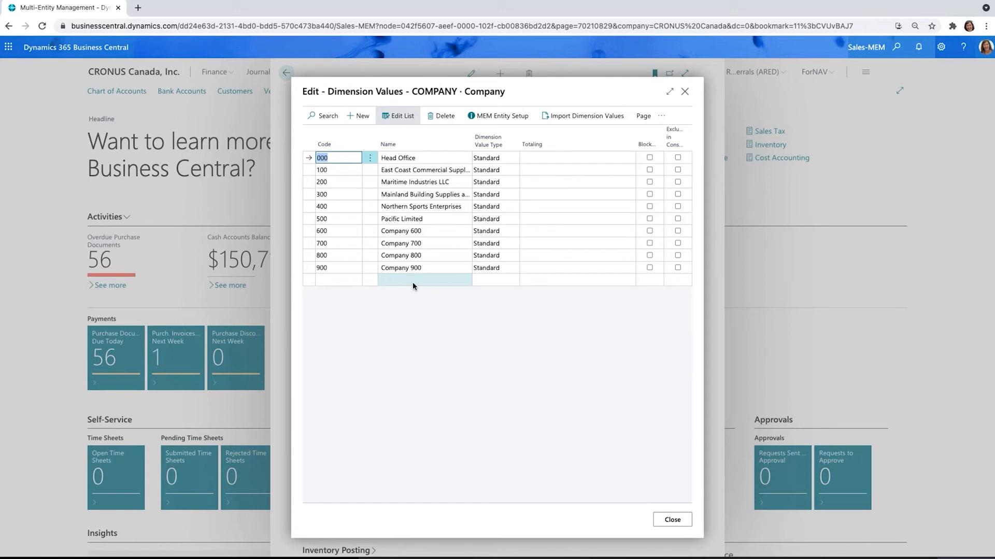
{"action": "left_click", "coordinate": [510, 119]}
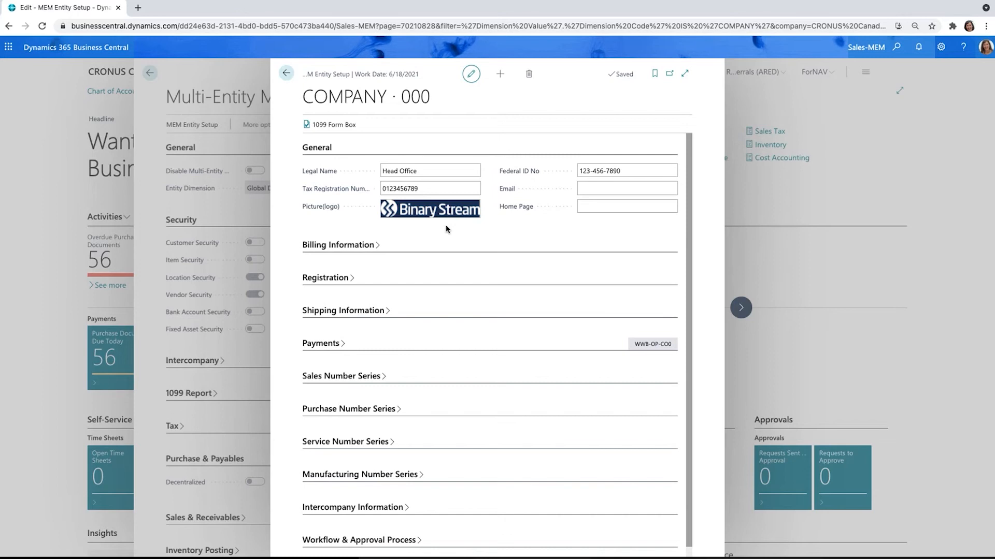
Expand the Billing Information and Shipping Information sections of company 000 to review its address details
{"action": "left_click", "coordinate": [357, 246]}
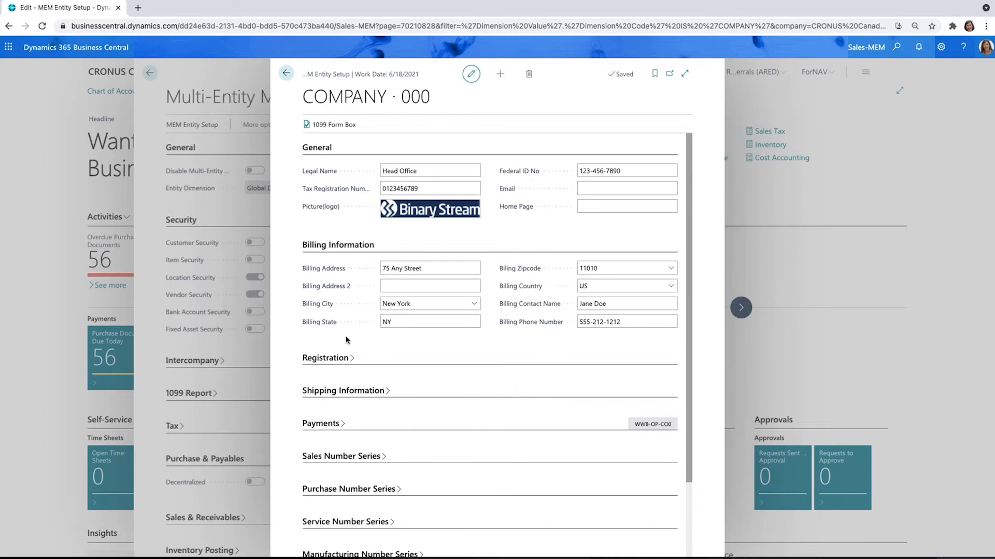
{"action": "left_click", "coordinate": [357, 397]}
{"action": "scroll", "coordinate": [357, 394], "scroll_direction": "down", "scroll_amount": 2}
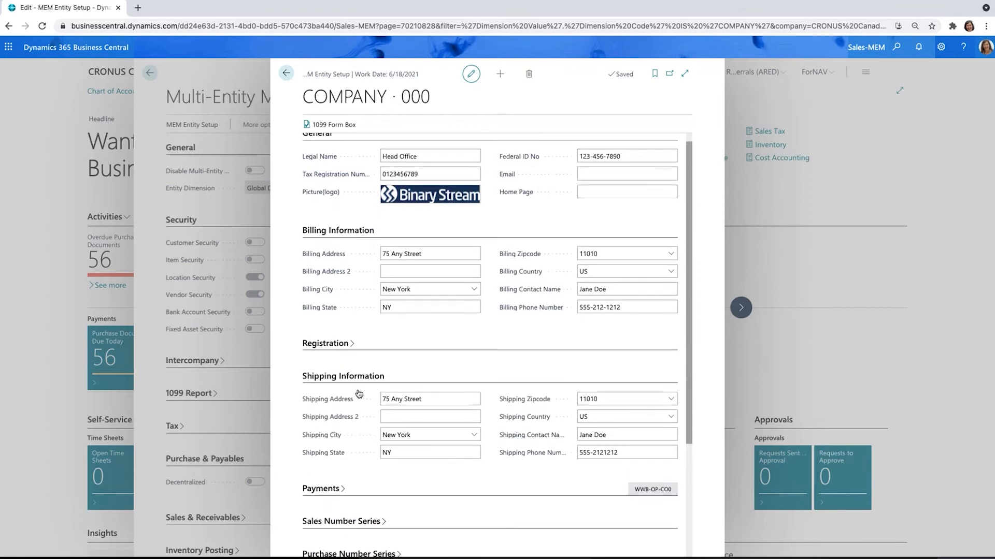
{"action": "scroll", "coordinate": [358, 393], "scroll_direction": "down", "scroll_amount": 1}
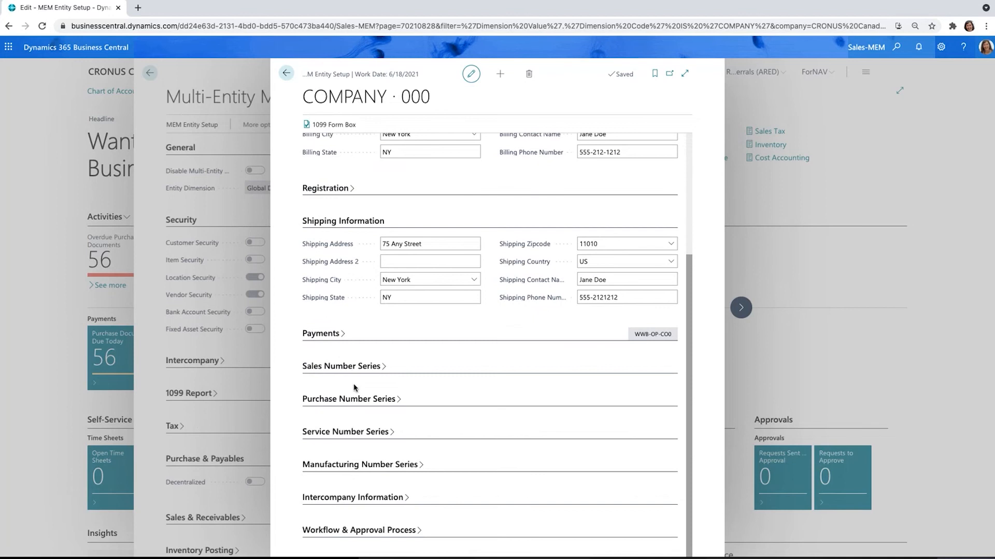
Review company 000's Payments, Sales Number Series and Intercompany Information sections, and return to the Multi-Entity Management page
{"action": "left_click", "coordinate": [323, 335]}
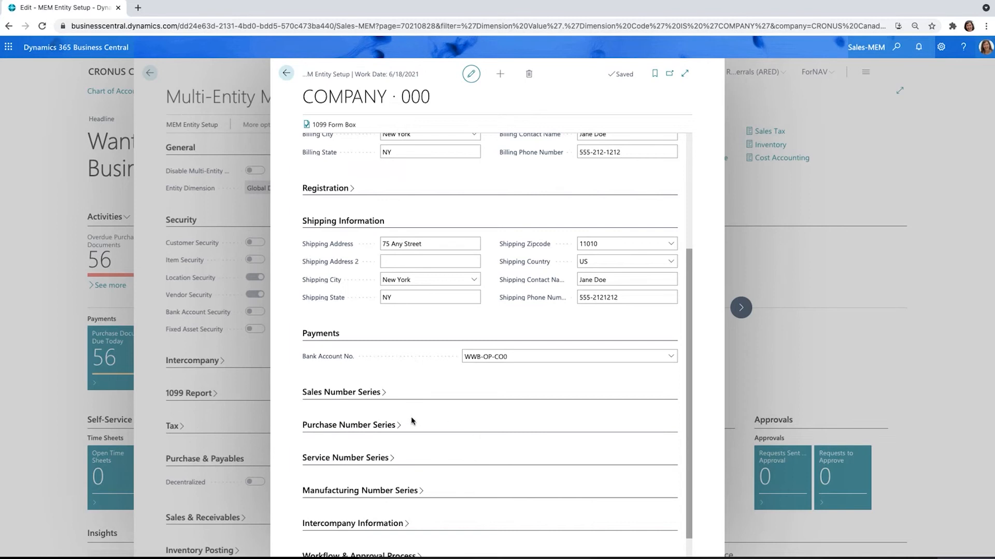
{"action": "left_click", "coordinate": [355, 398]}
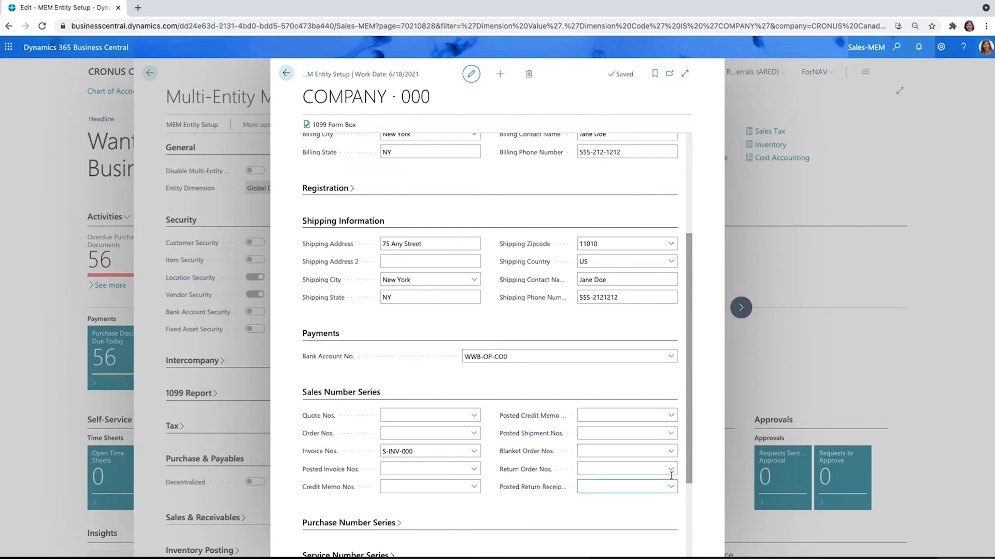
{"action": "left_click_drag", "start_coordinate": [692, 460], "coordinate": [691, 541]}
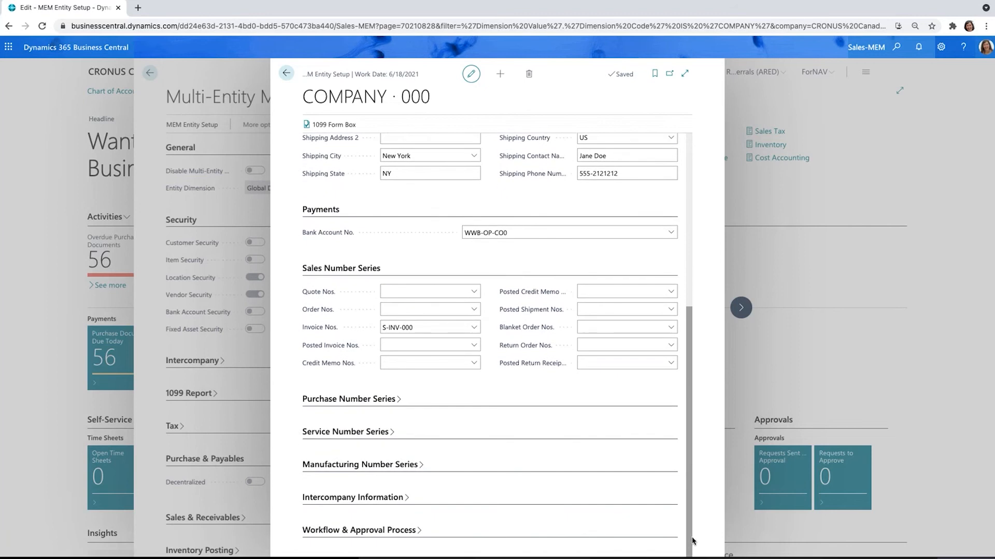
{"action": "left_click", "coordinate": [354, 502]}
{"action": "scroll", "coordinate": [459, 500], "scroll_direction": "down", "scroll_amount": 1}
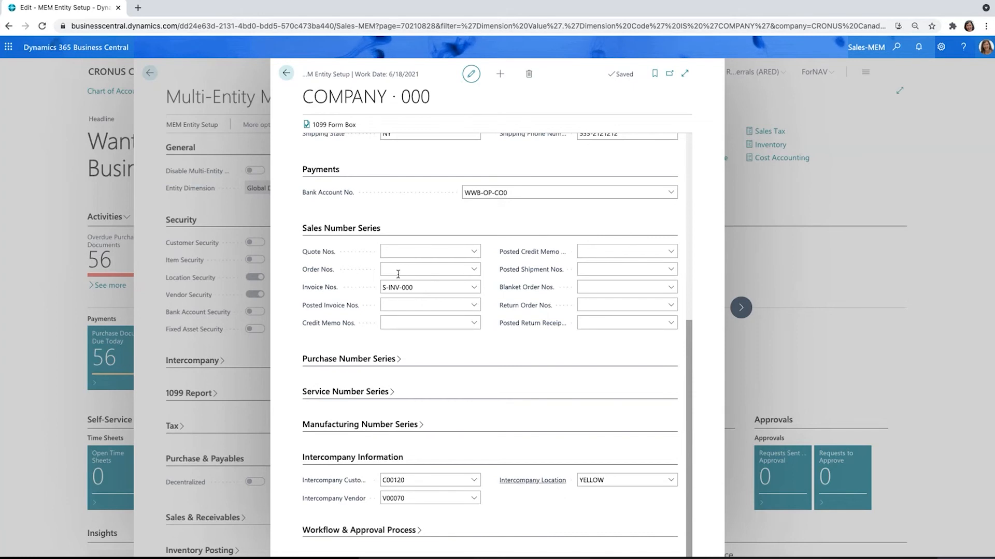
{"action": "left_click", "coordinate": [288, 78]}
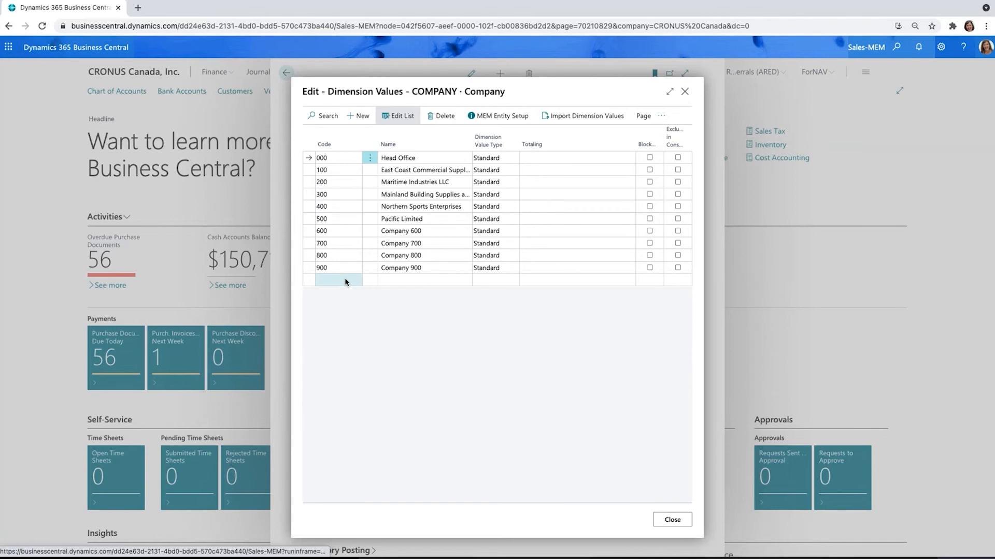
{"action": "left_click", "coordinate": [673, 520]}
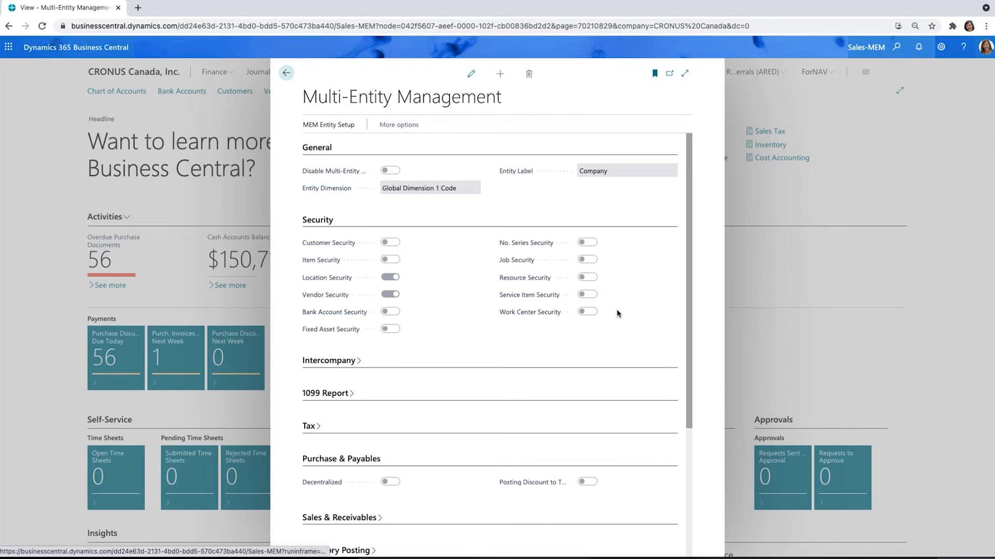
Examine the Additional Intercompany Dimensions settings in Multi-Entity Management and return to the home page
{"action": "scroll", "coordinate": [426, 358], "scroll_direction": "down", "scroll_amount": 3}
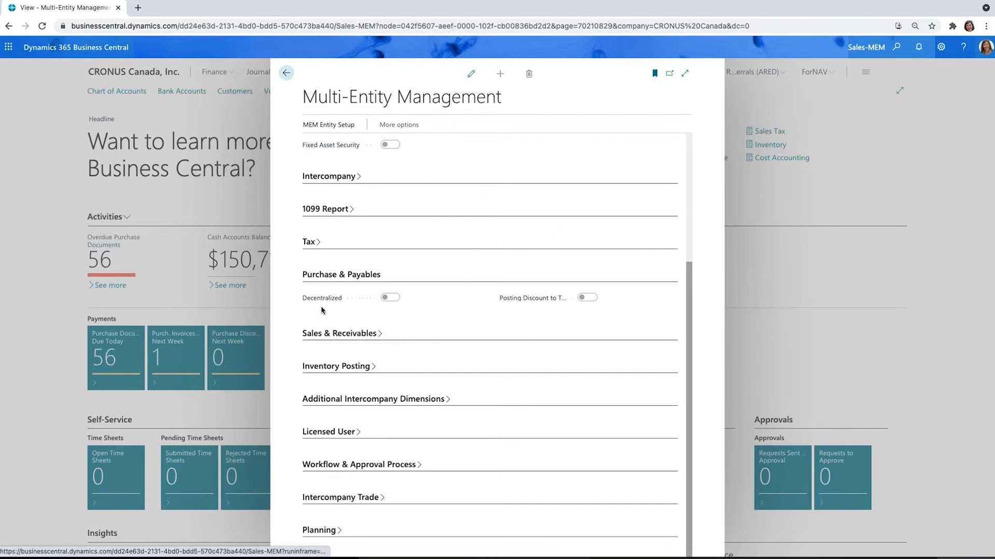
{"action": "left_click", "coordinate": [360, 401]}
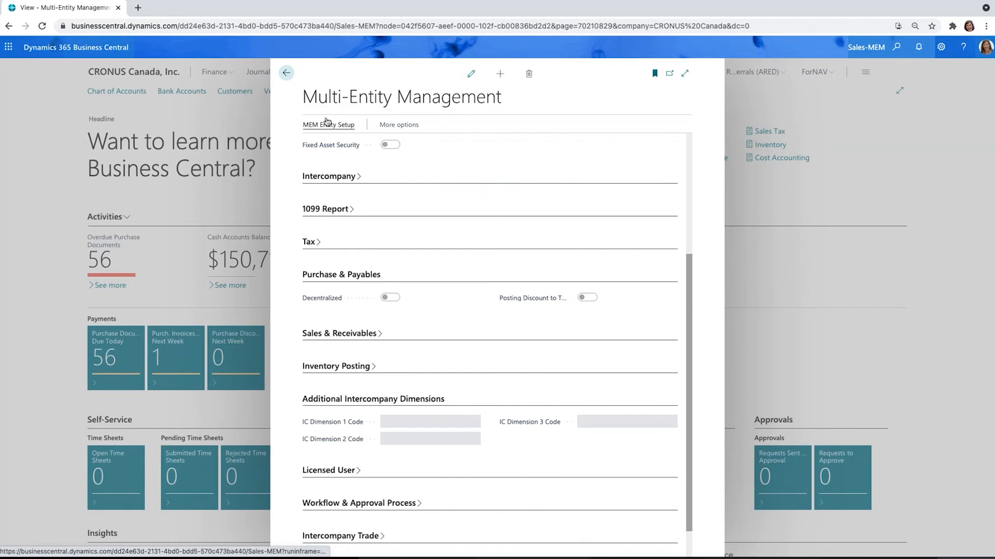
{"action": "left_click", "coordinate": [287, 76]}
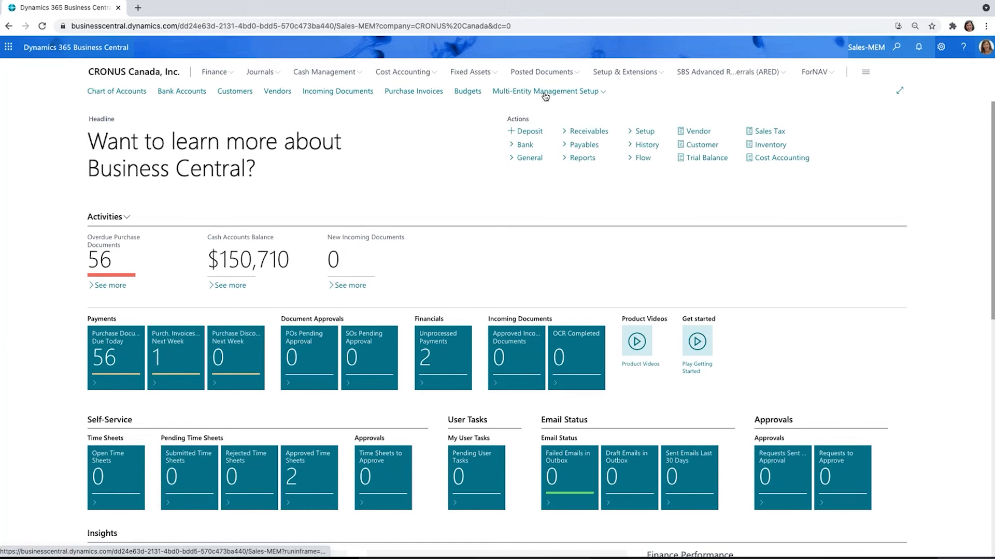
In MEM User-Entity Security, switch to another user by user name to review their company access, and return to the home page
{"action": "left_click", "coordinate": [545, 97]}
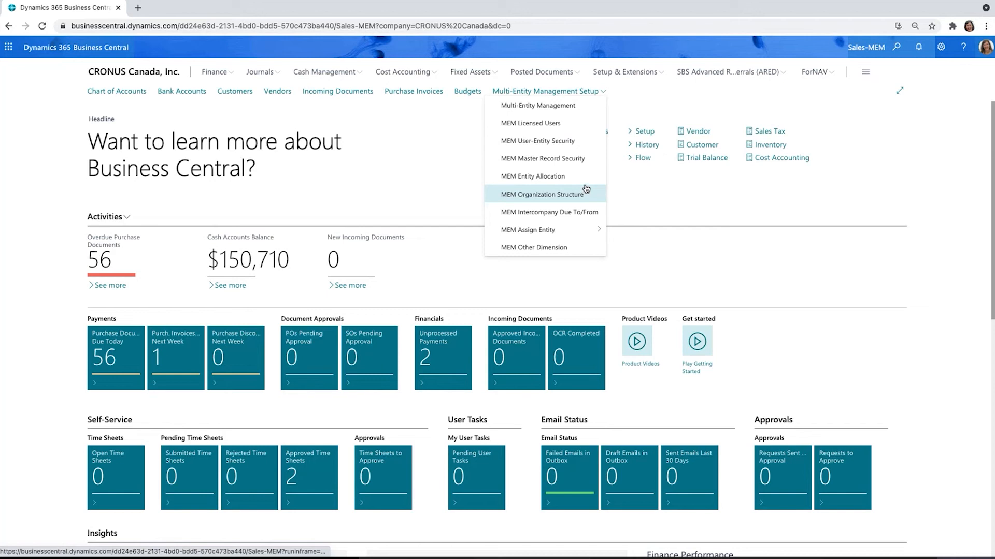
{"action": "left_click", "coordinate": [555, 147]}
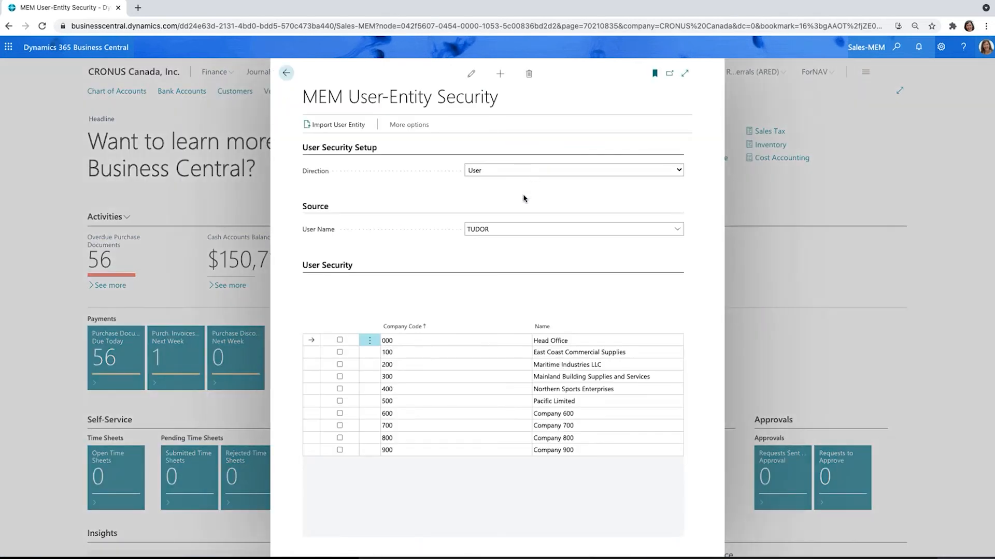
{"action": "left_click", "coordinate": [504, 228]}
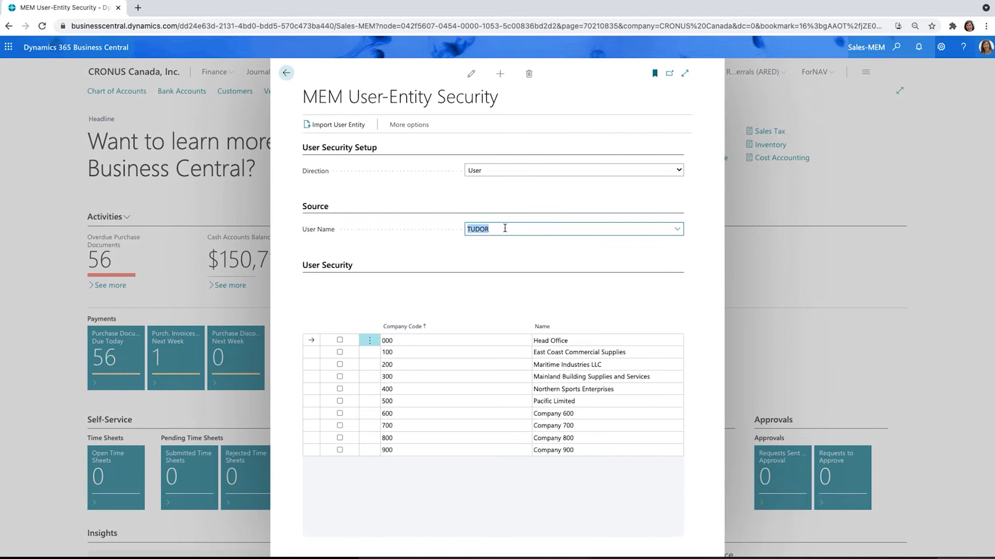
{"action": "type", "text": "GERRI"}
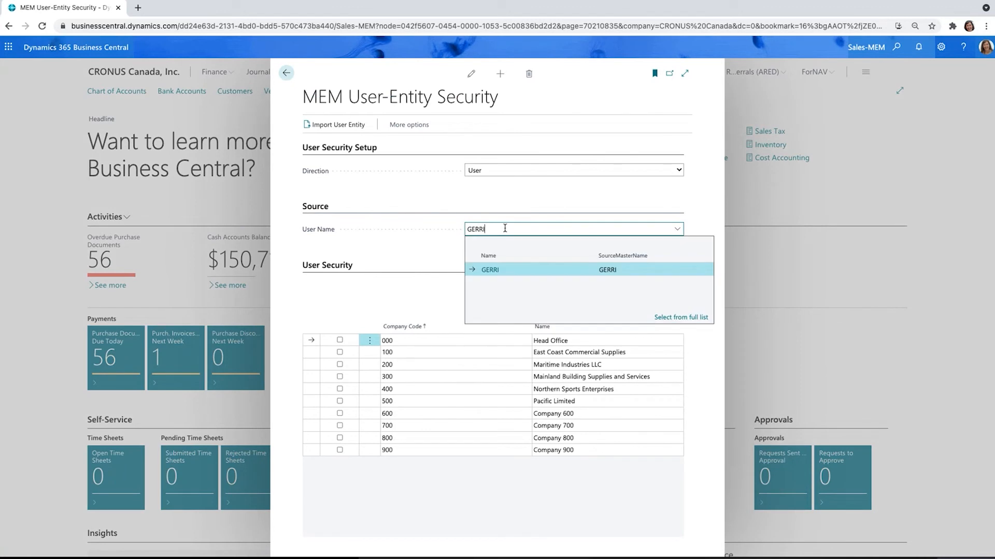
{"action": "left_click", "coordinate": [507, 273]}
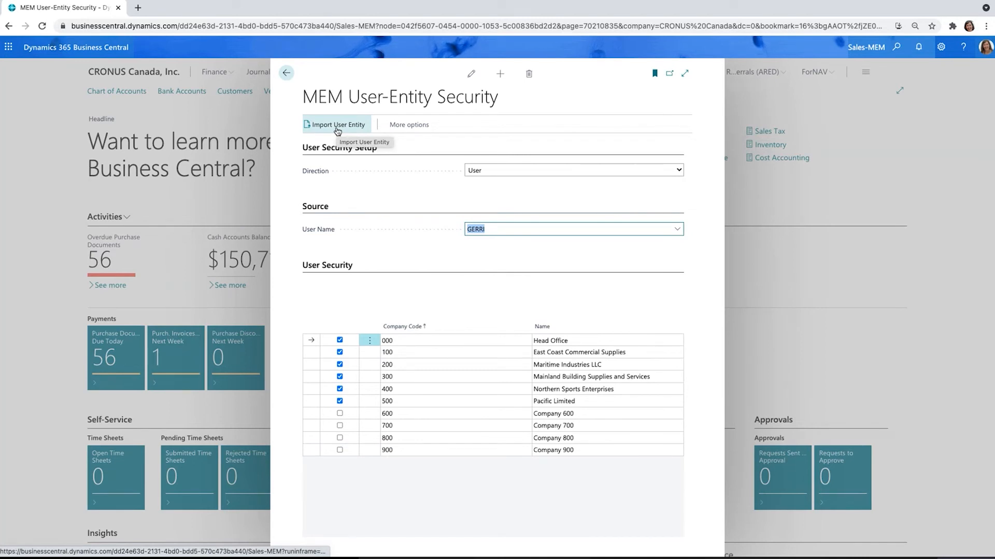
{"action": "left_click", "coordinate": [287, 74]}
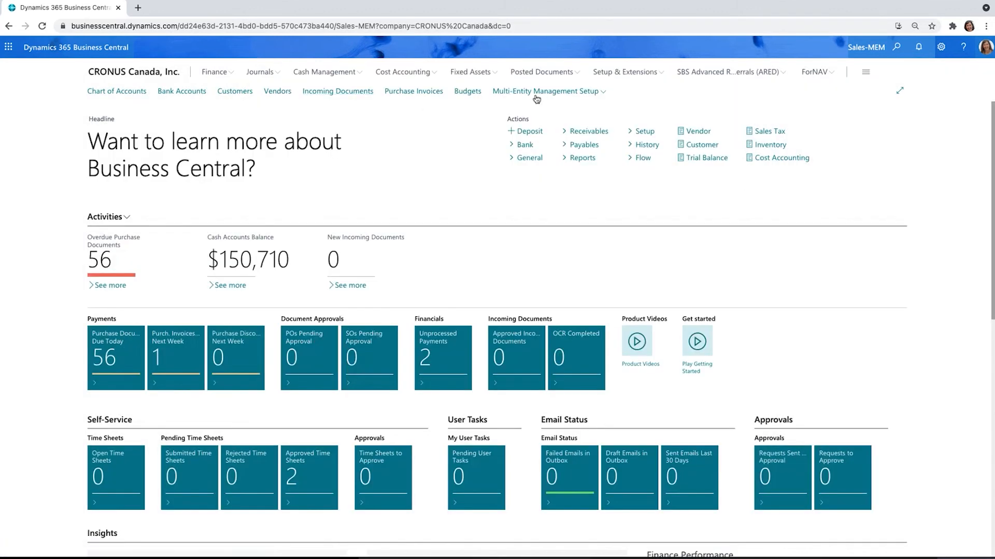
Open MEM Master Record Security and display the Vendor master records for the selected company
{"action": "left_click", "coordinate": [536, 92]}
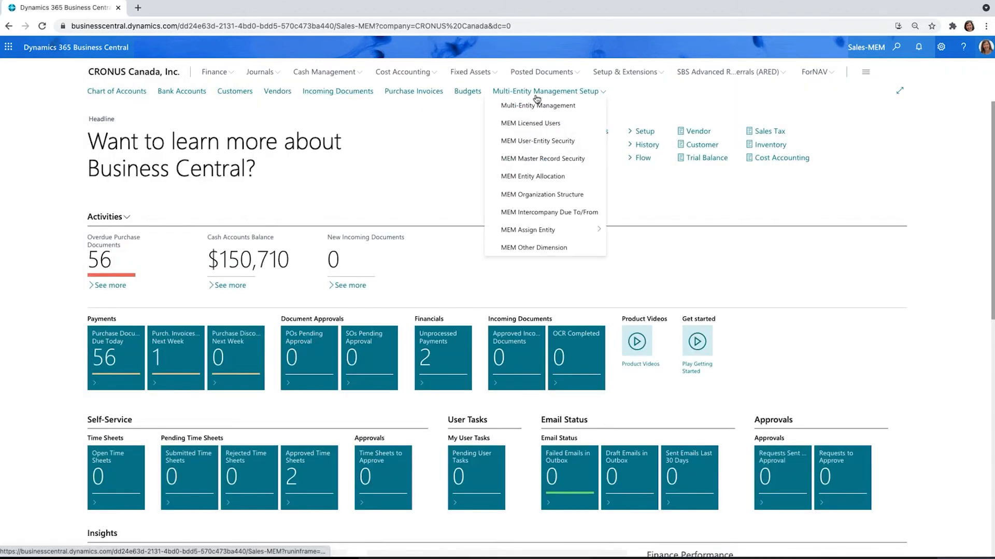
{"action": "left_click", "coordinate": [554, 163]}
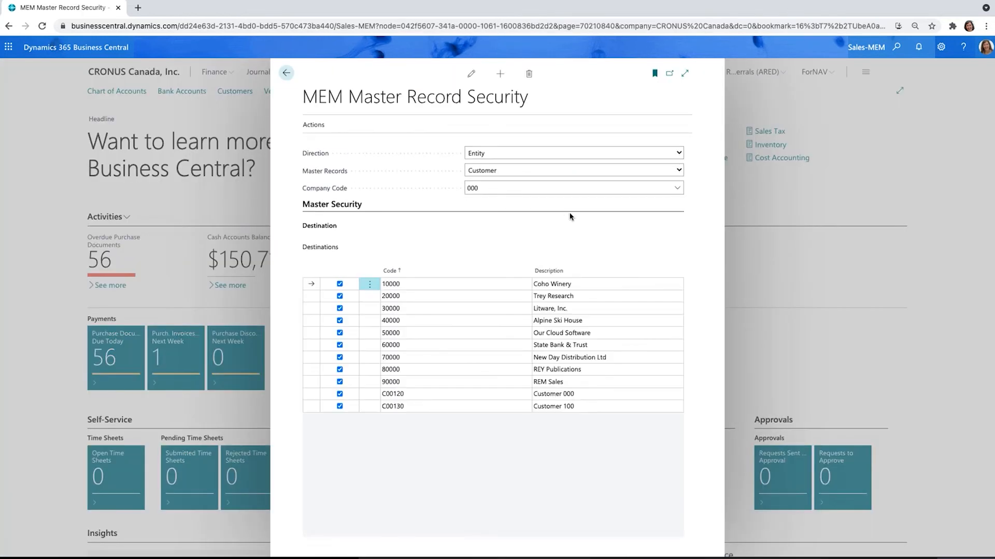
{"action": "left_click", "coordinate": [679, 169]}
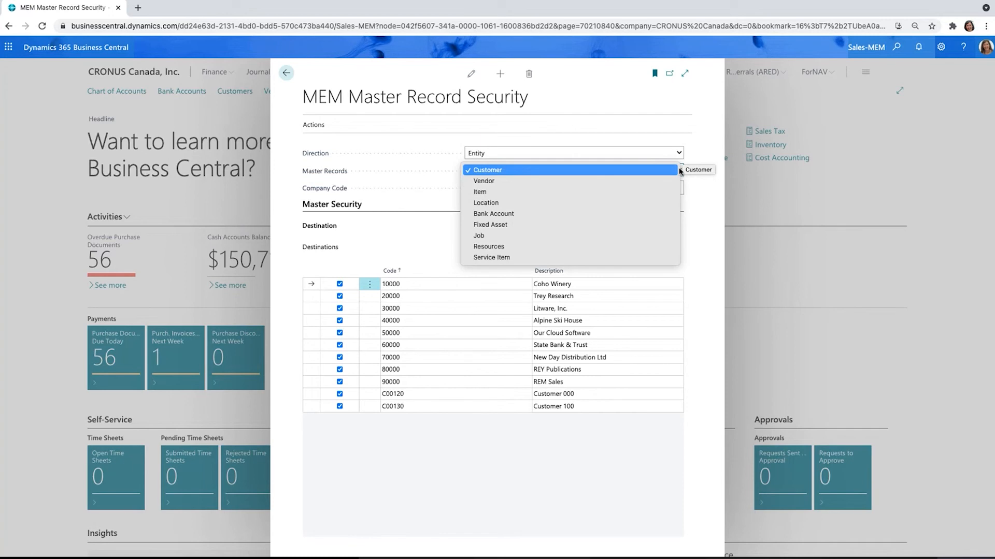
{"action": "left_click", "coordinate": [650, 181]}
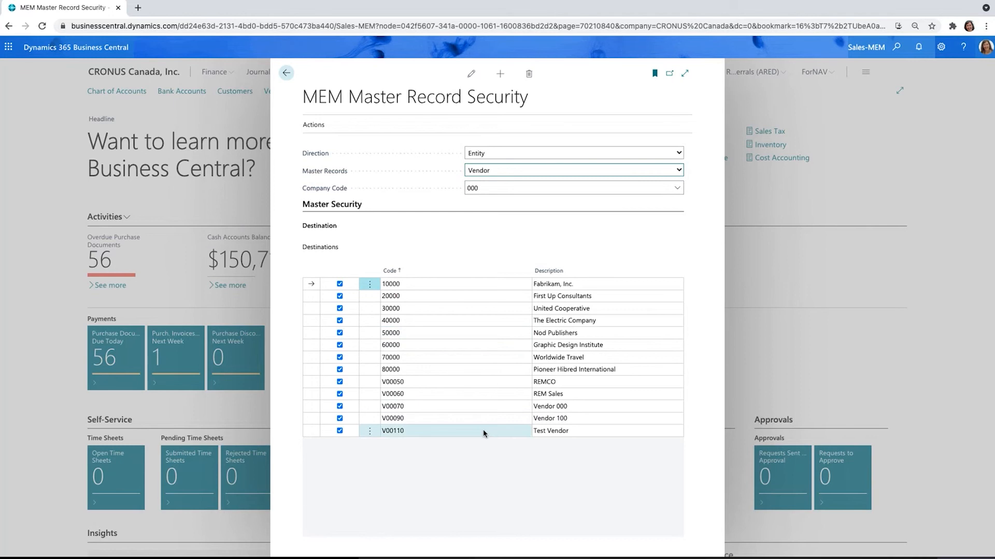
Display vendor security for company code 400, review the available mark and import actions, and return to the home page
{"action": "left_click", "coordinate": [678, 189]}
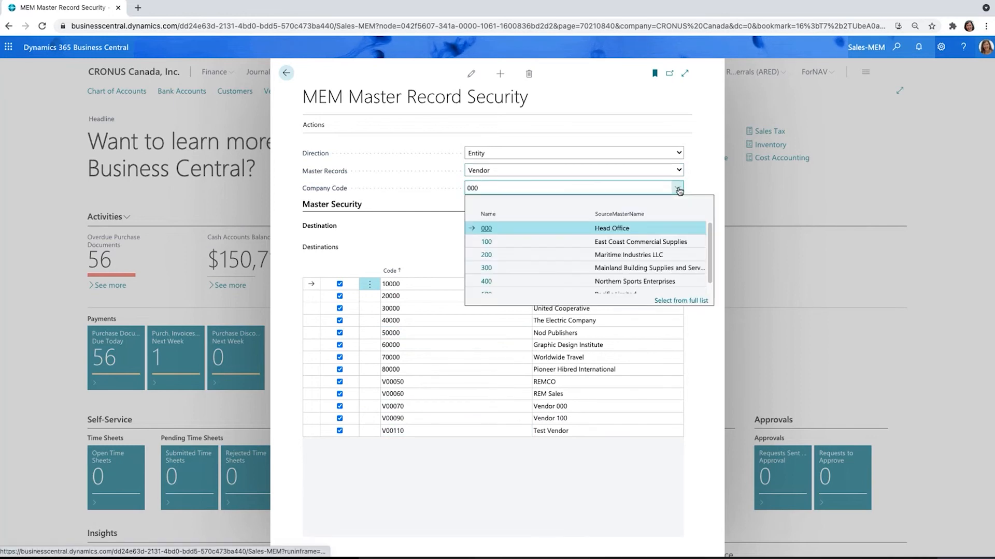
{"action": "left_click", "coordinate": [485, 282]}
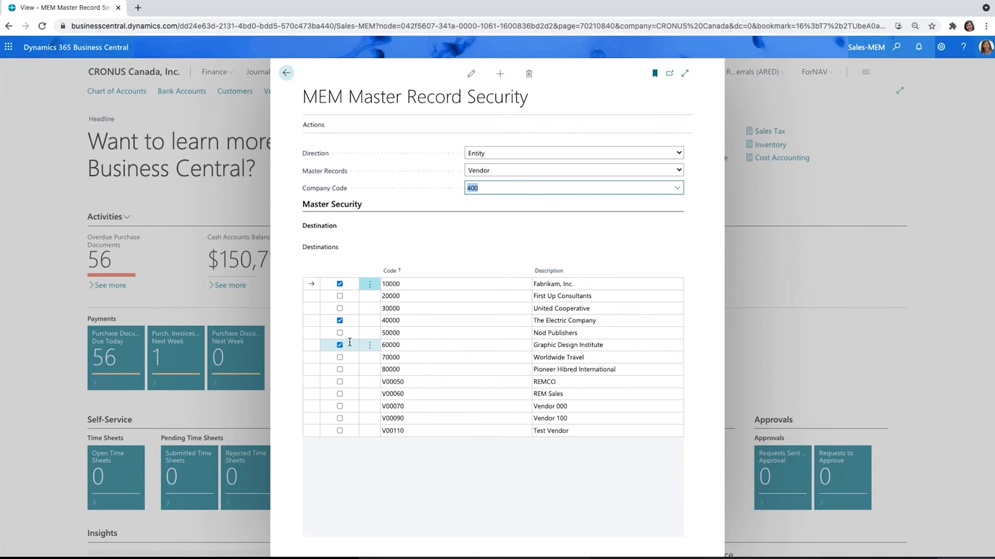
{"action": "left_click", "coordinate": [316, 127]}
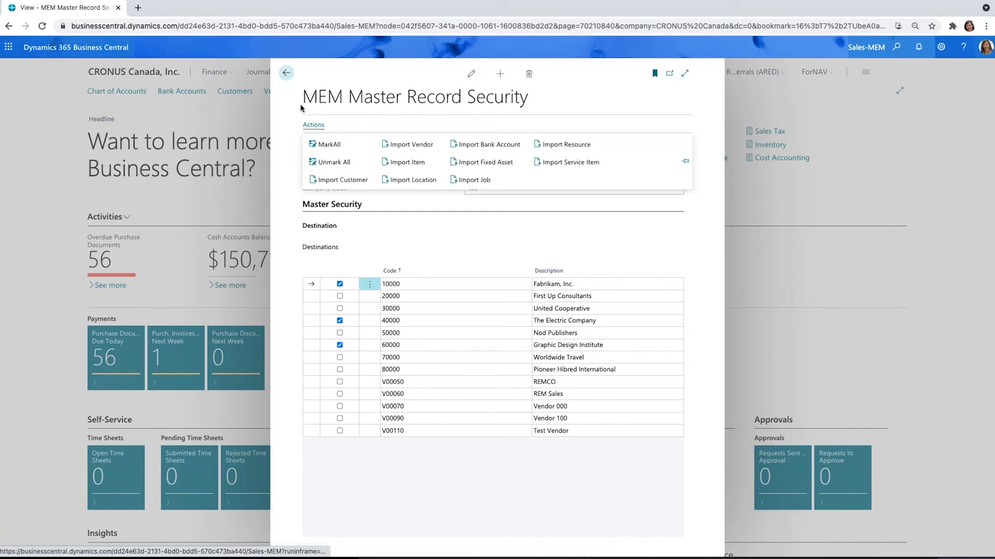
{"action": "left_click", "coordinate": [288, 77]}
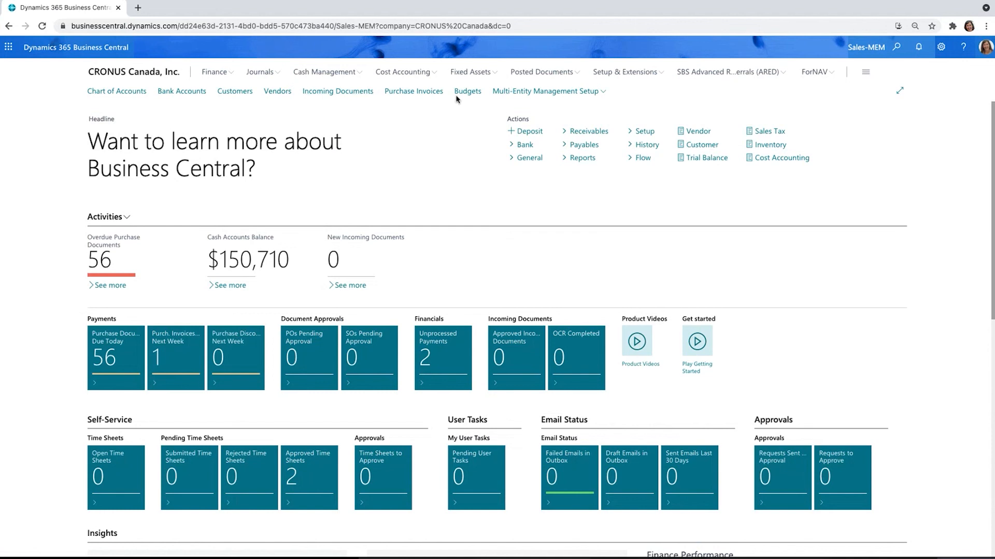
Display the MEM Intercompany Due To/From accounts for originating company 000 and destination company 200, and return to the home page
{"action": "left_click", "coordinate": [548, 98]}
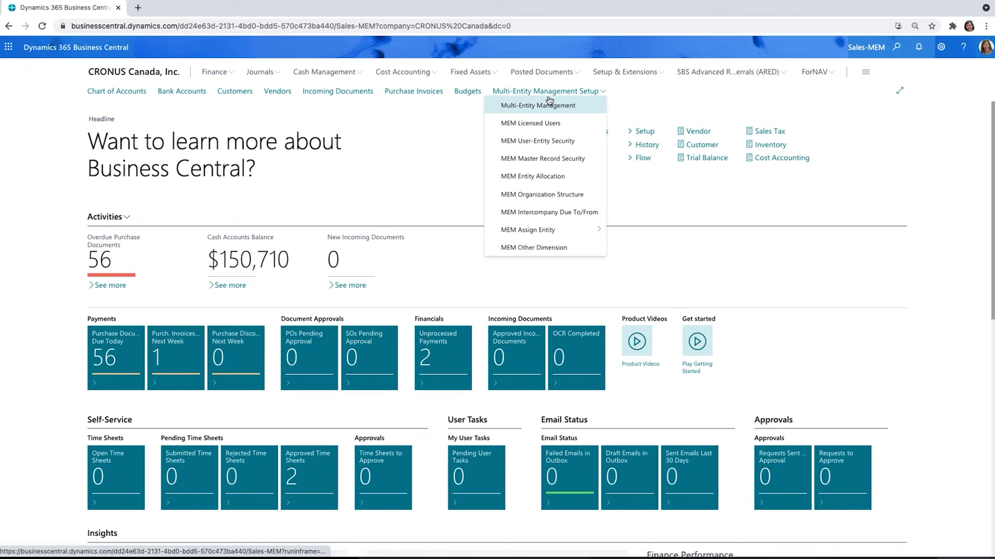
{"action": "left_click", "coordinate": [554, 213]}
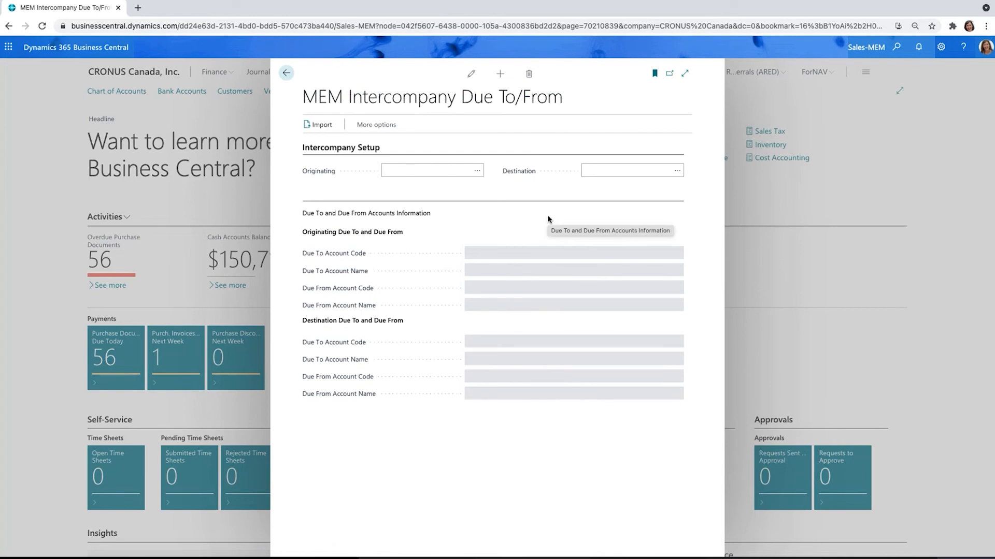
{"action": "left_click", "coordinate": [479, 175]}
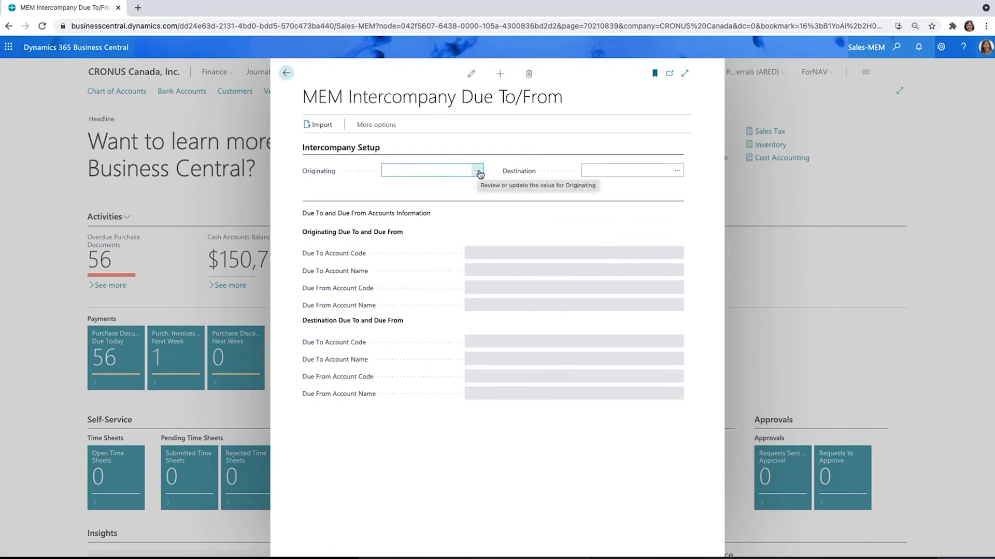
{"action": "left_click", "coordinate": [479, 174]}
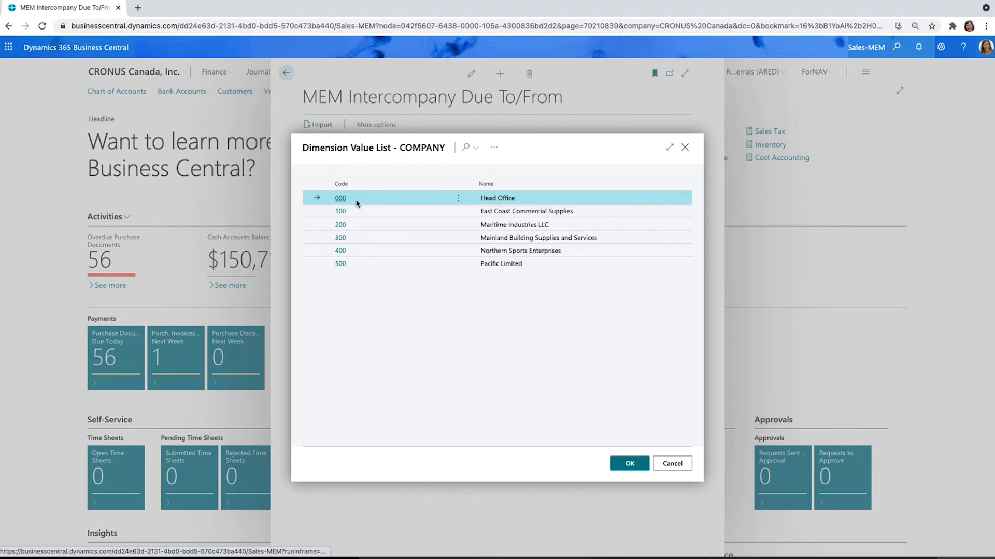
{"action": "left_click", "coordinate": [342, 200]}
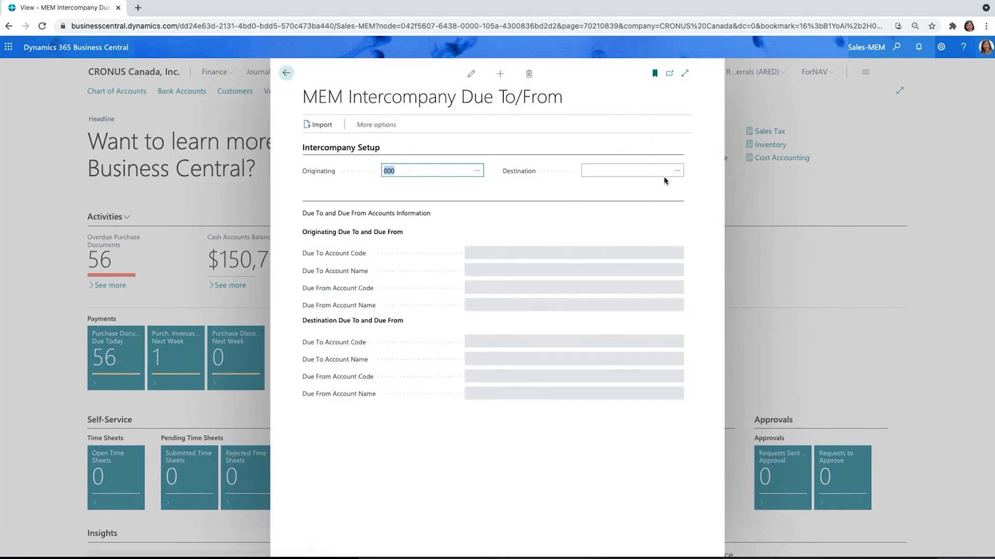
{"action": "left_click", "coordinate": [679, 172]}
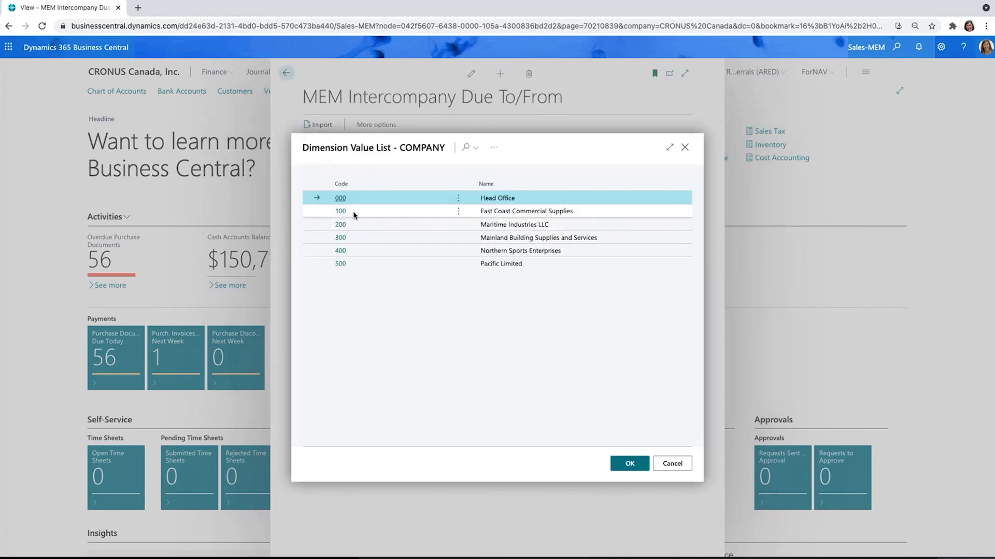
{"action": "left_click", "coordinate": [340, 226]}
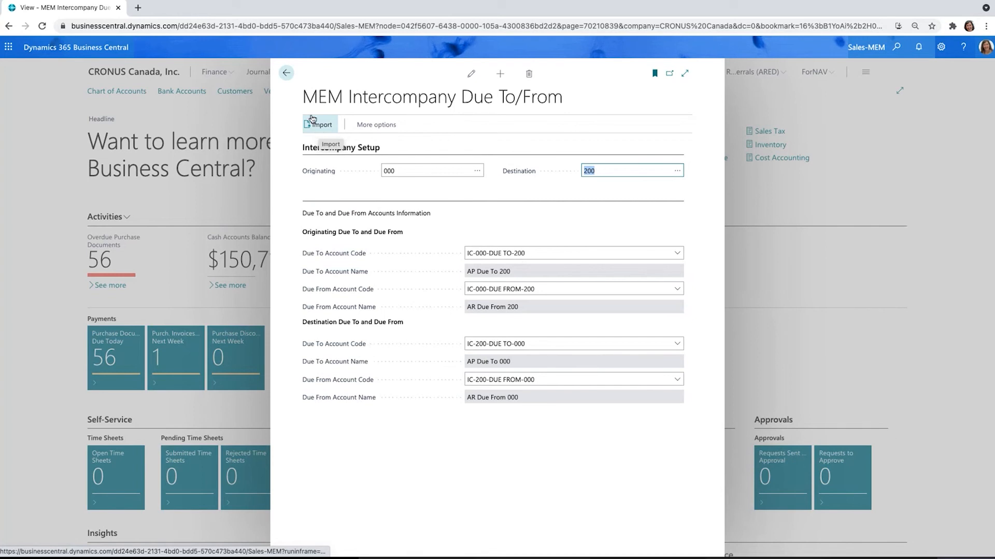
{"action": "left_click", "coordinate": [287, 74]}
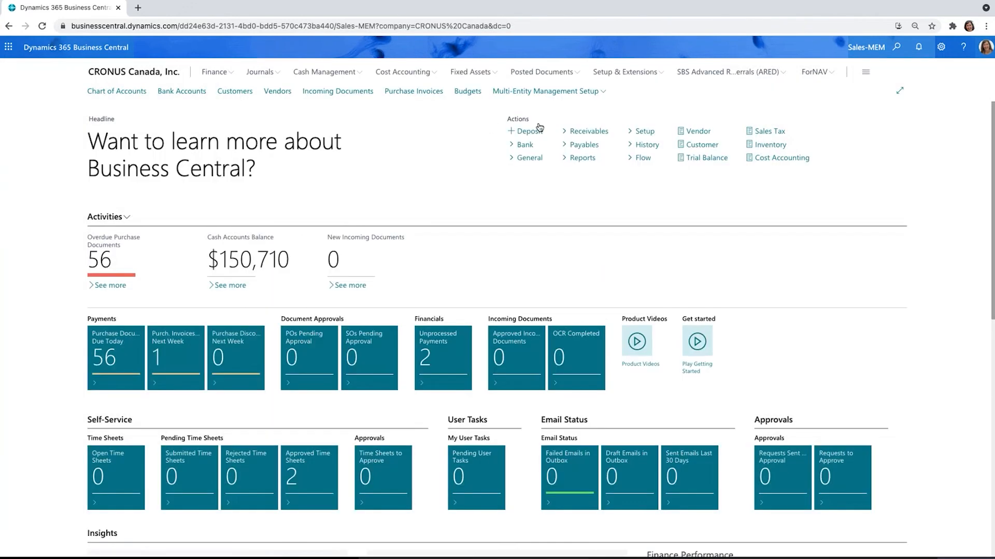
Open MEM Organization Structure in edit mode, examine the intercompany settings of company codes 400 and 800, and return to the home page
{"action": "left_click", "coordinate": [562, 92]}
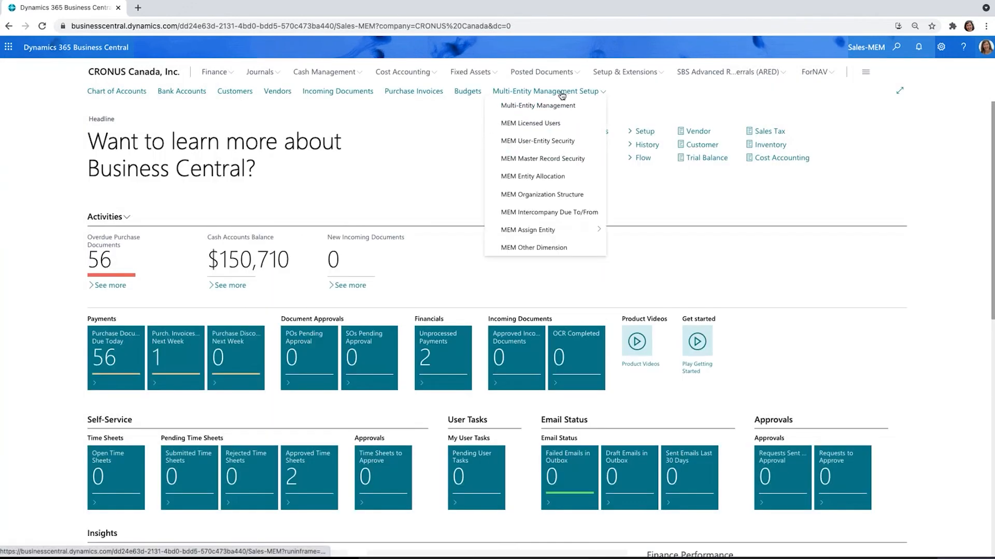
{"action": "left_click", "coordinate": [562, 197]}
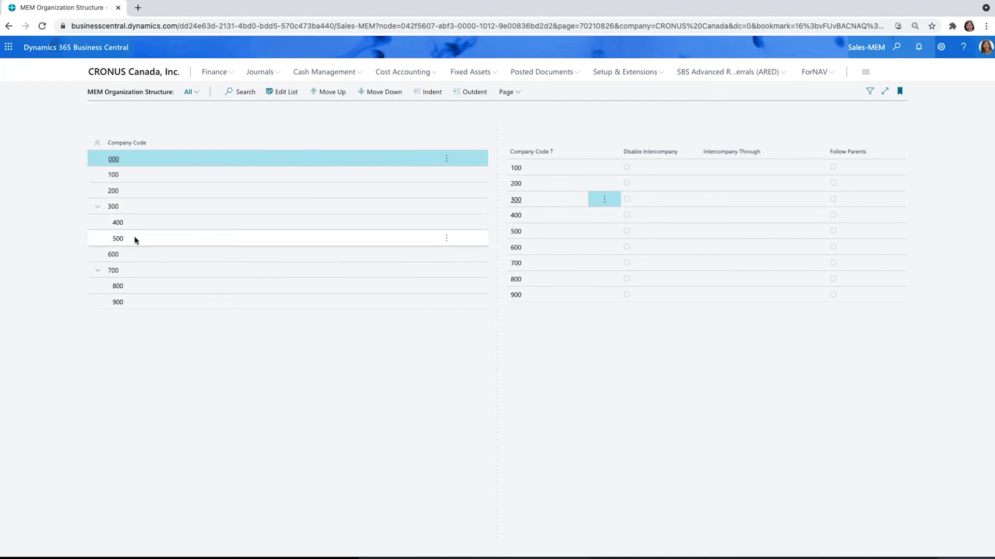
{"action": "left_click", "coordinate": [288, 95]}
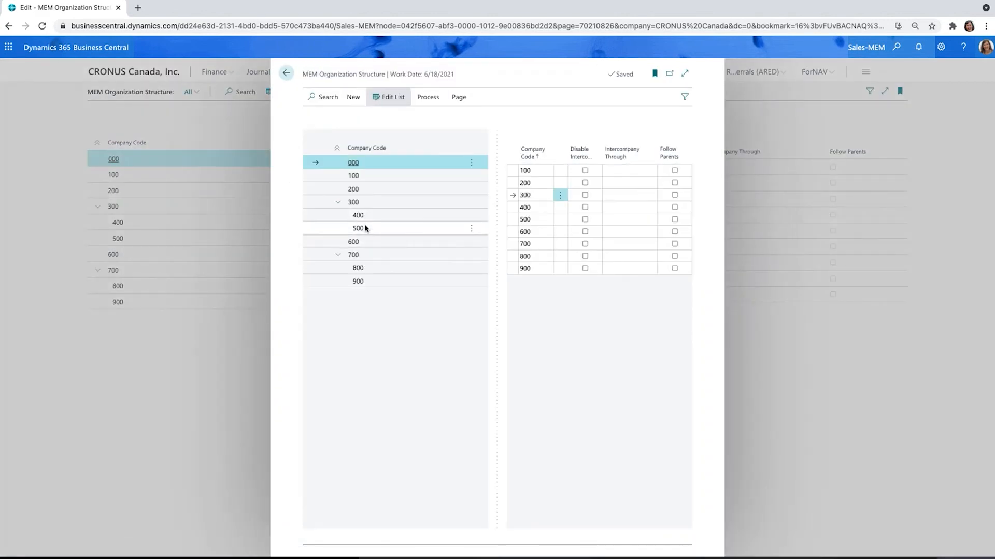
{"action": "left_click_drag", "start_coordinate": [351, 201], "coordinate": [350, 202]}
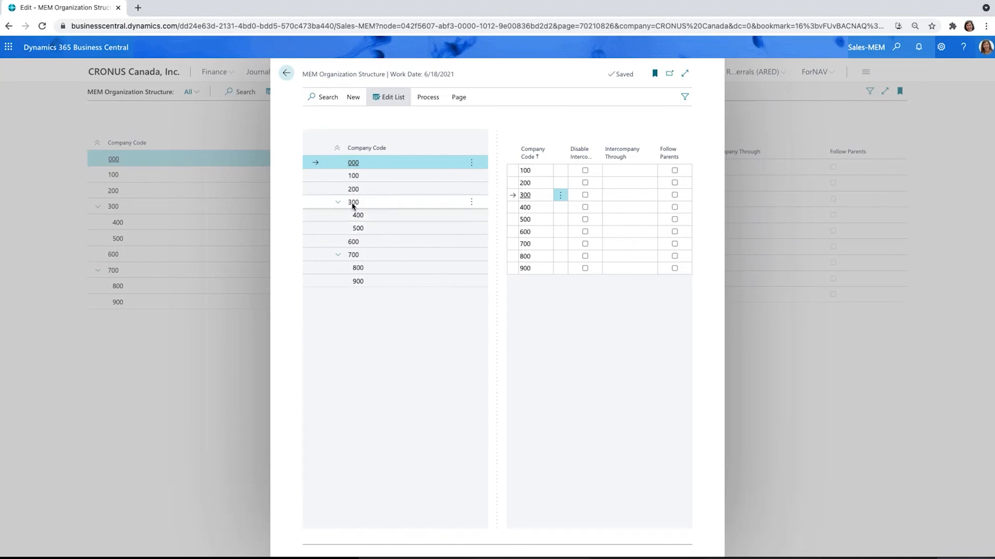
{"action": "left_click", "coordinate": [387, 218]}
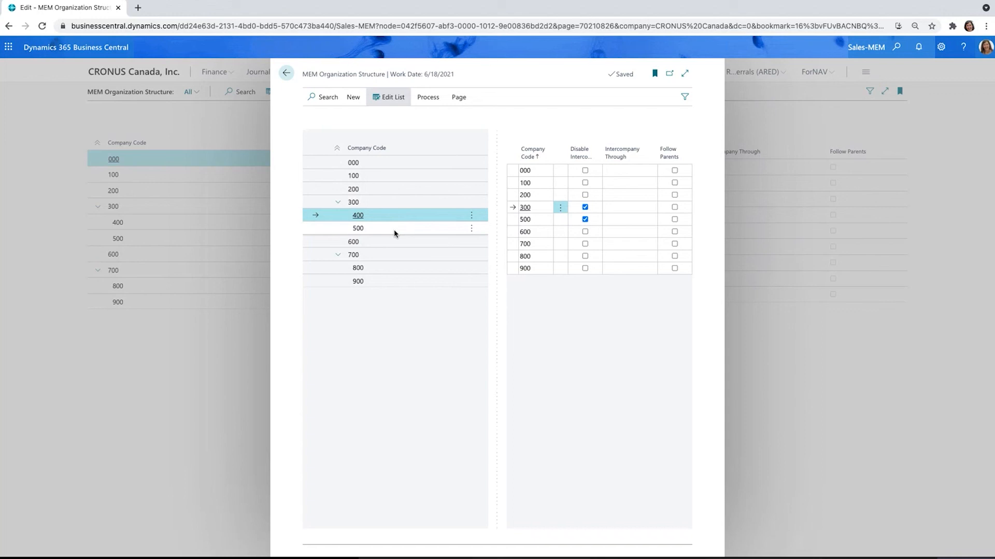
{"action": "left_click", "coordinate": [376, 273]}
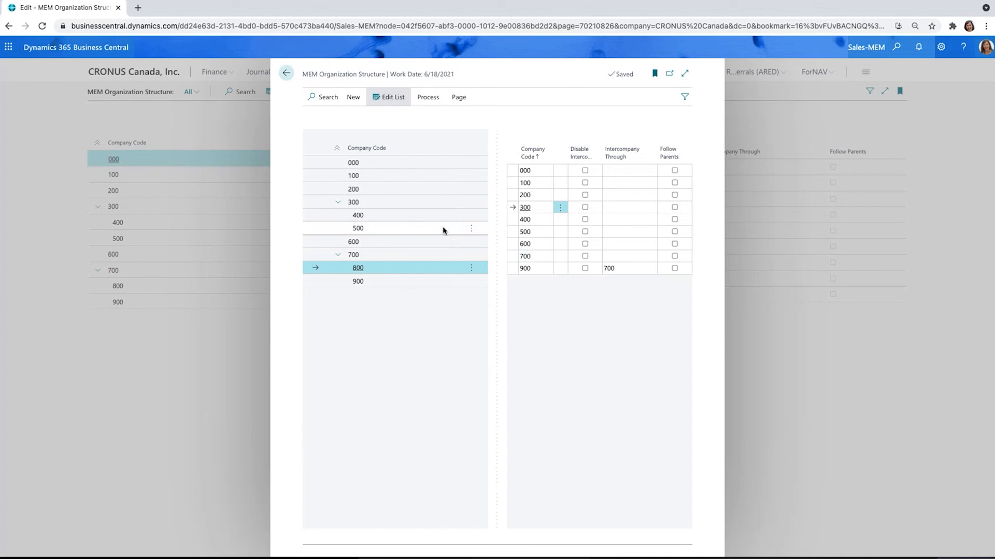
{"action": "left_click", "coordinate": [285, 73]}
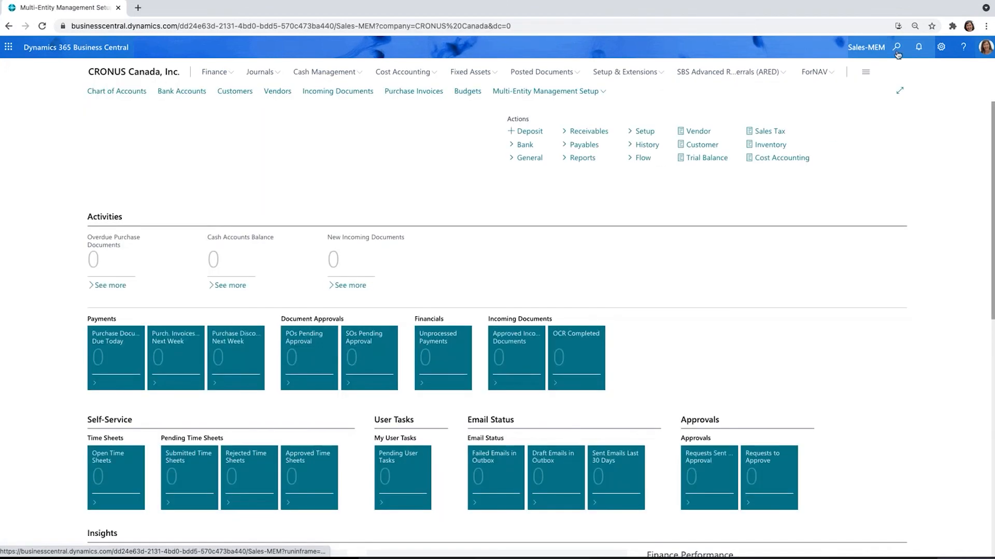
Search for "pur inv" and open the Purchase Invoices list
{"action": "left_click", "coordinate": [897, 53]}
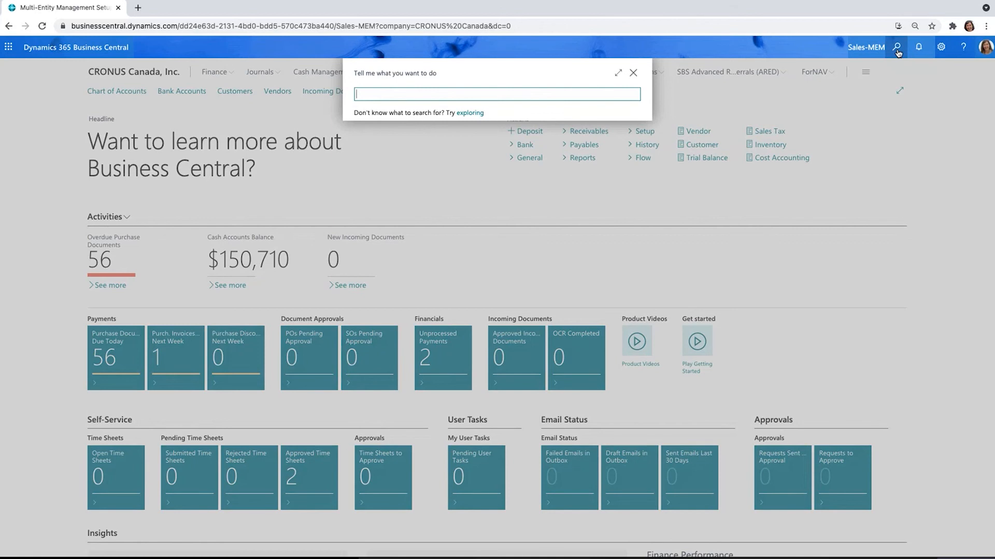
{"action": "type", "text": "pur inv"}
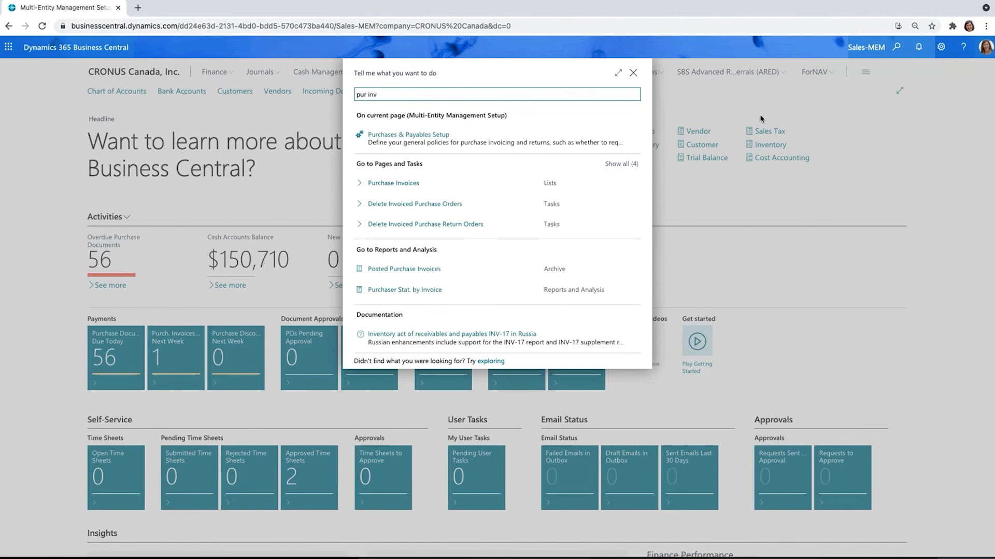
{"action": "left_click", "coordinate": [398, 186]}
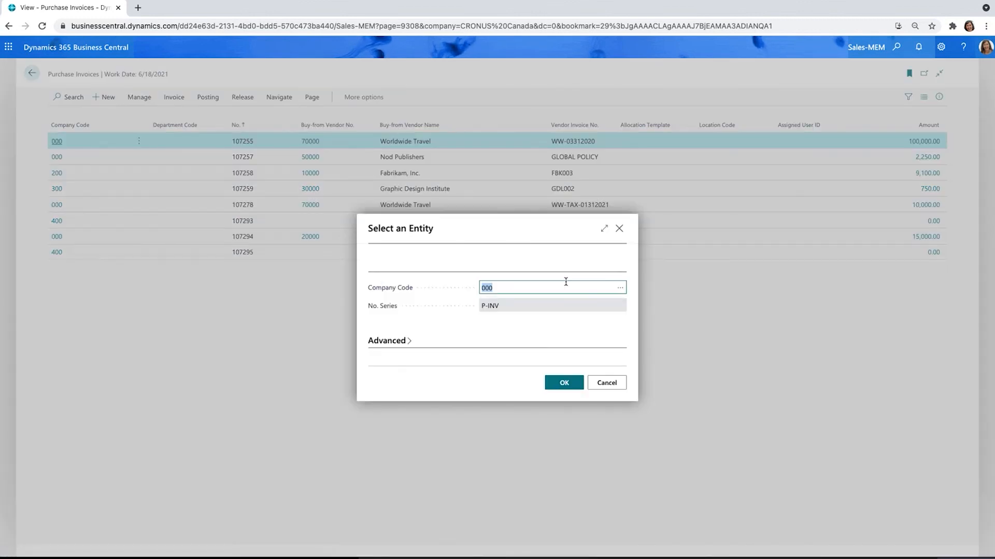
Review the company codes selectable as the entity for a new purchase invoice, and cancel its creation
{"action": "left_click", "coordinate": [620, 288]}
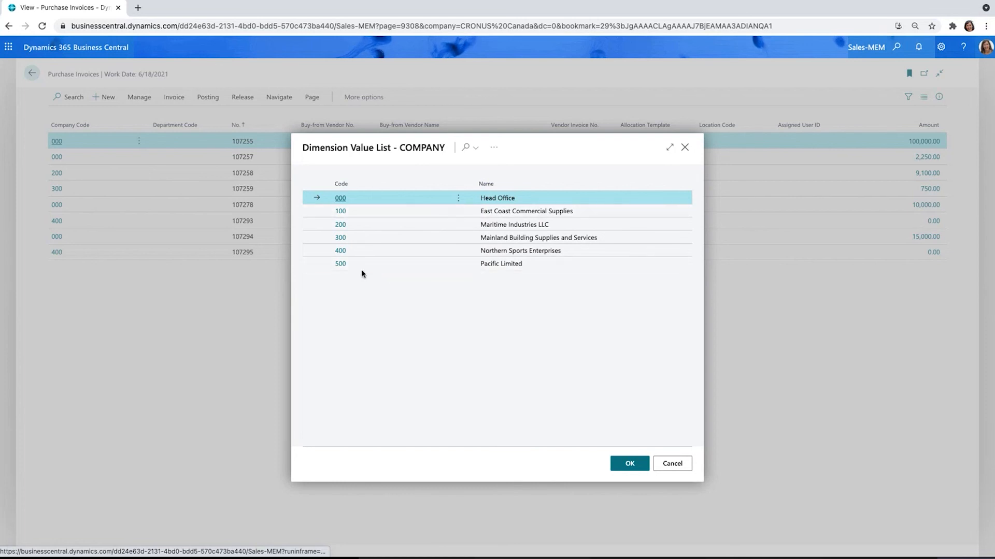
{"action": "left_click", "coordinate": [673, 464]}
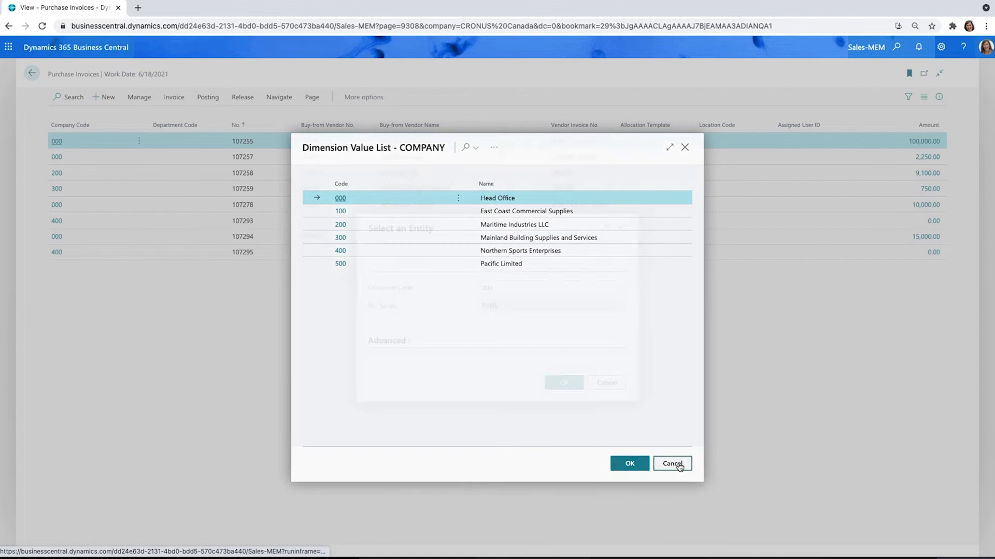
{"action": "left_click", "coordinate": [605, 382]}
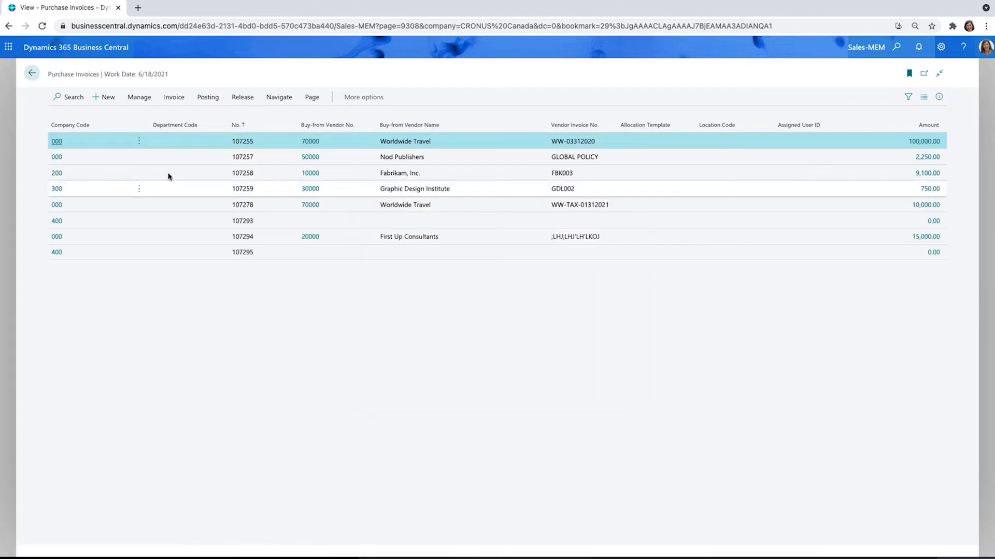
Open the Worldwide Travel purchase invoice for 100,000.00 and set the Insurance line's company code to 100
{"action": "left_click", "coordinate": [264, 181]}
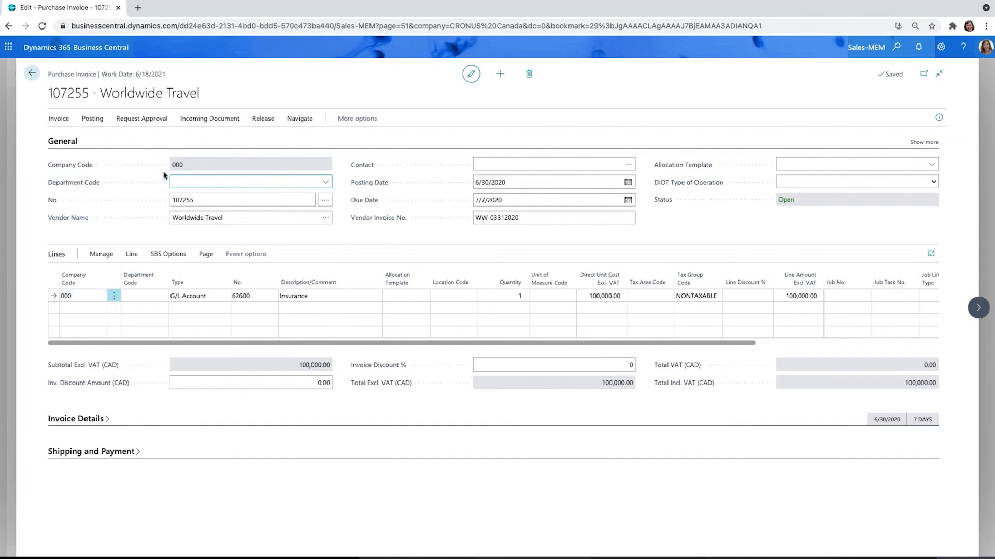
{"action": "left_click", "coordinate": [103, 299]}
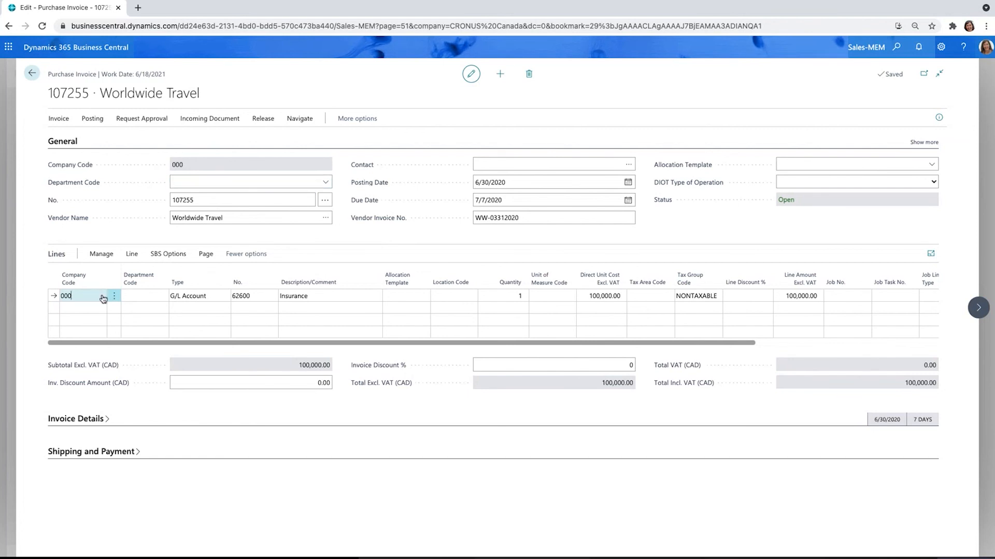
{"action": "left_click", "coordinate": [101, 297]}
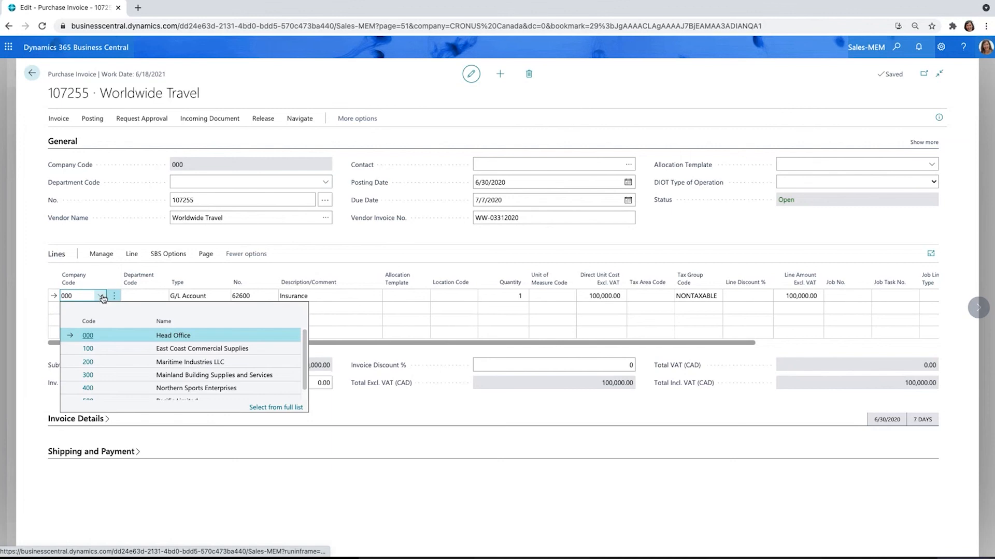
{"action": "left_click", "coordinate": [94, 350]}
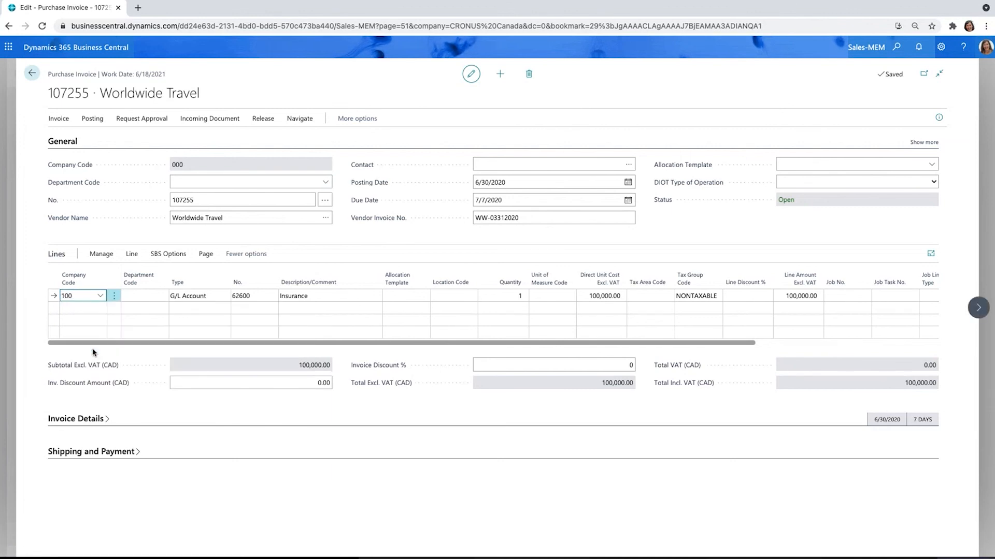
{"action": "key", "text": "Tab"}
Preview the invoice's posting, examine the intercompany G/L entries, and return to the purchase invoice
{"action": "left_click", "coordinate": [93, 119]}
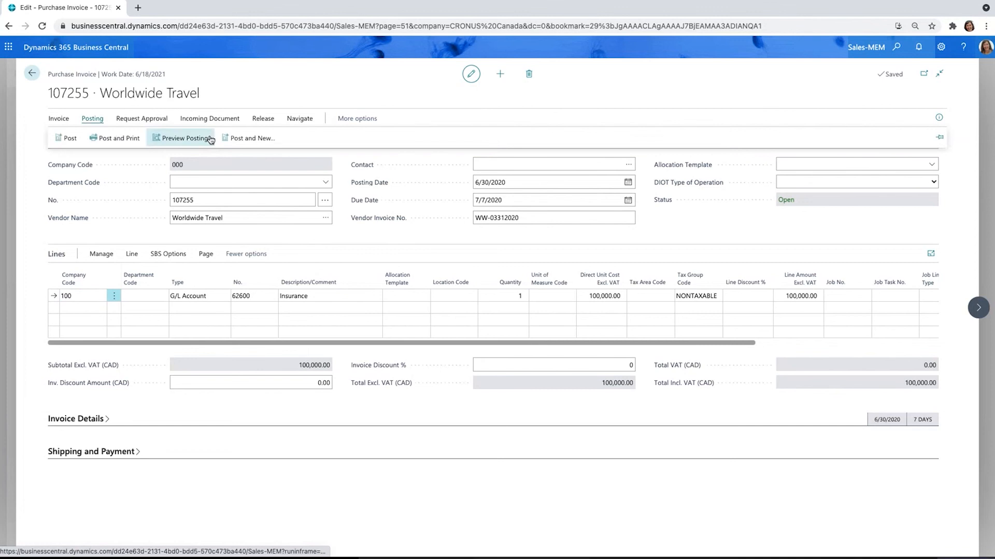
{"action": "left_click", "coordinate": [188, 140]}
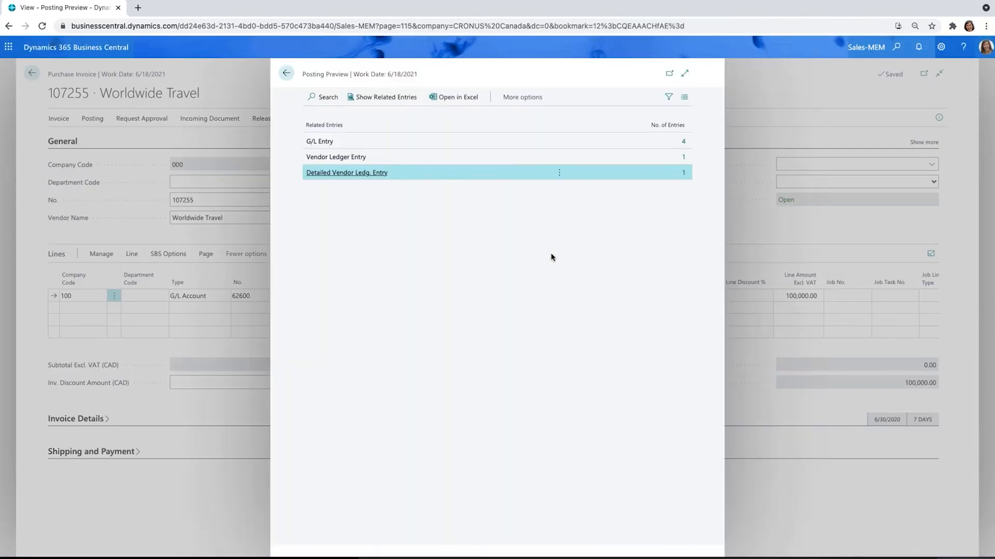
{"action": "left_click", "coordinate": [684, 142]}
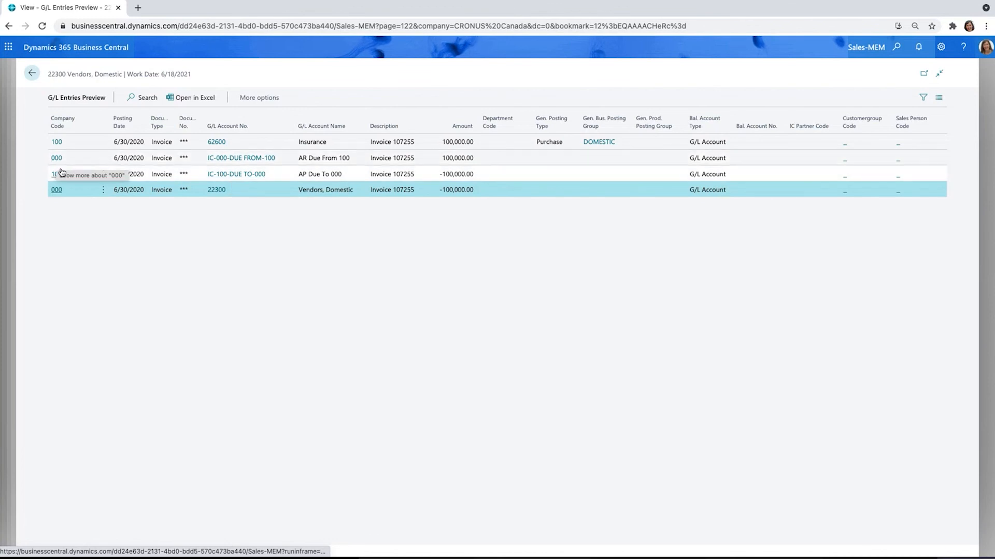
{"action": "left_click", "coordinate": [34, 79]}
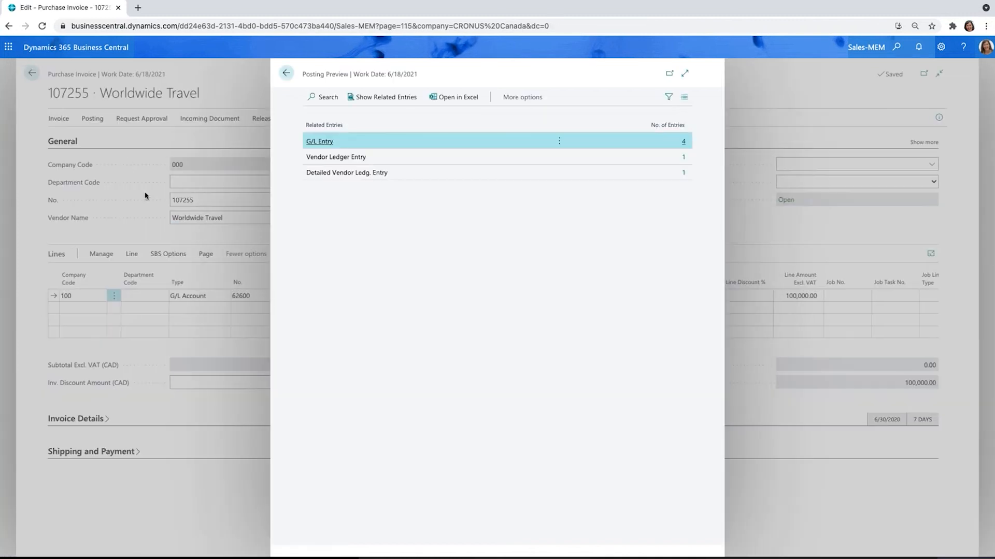
{"action": "left_click", "coordinate": [285, 82]}
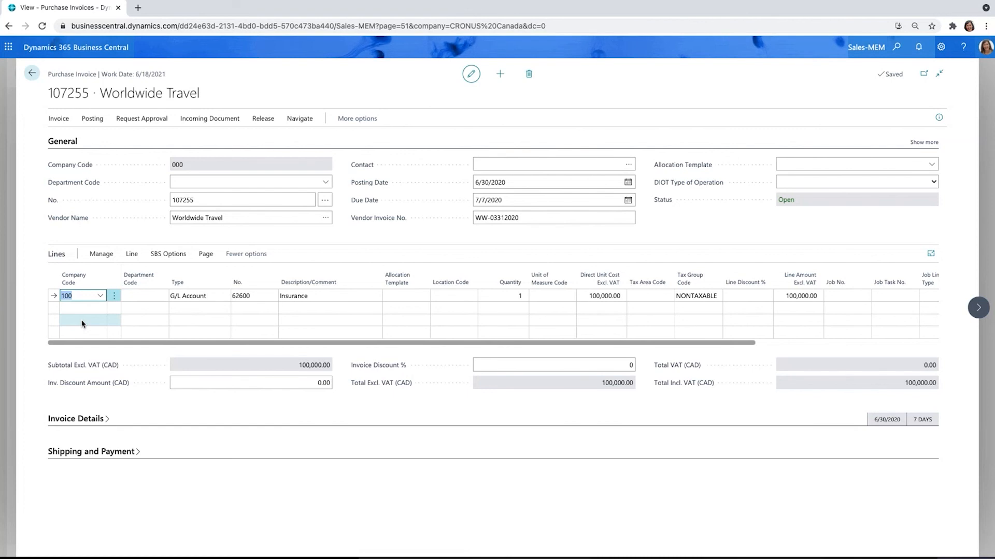
Assign the INSURANCE allocation template to the Insurance line and review its MEM allocation details by company
{"action": "left_click", "coordinate": [422, 298]}
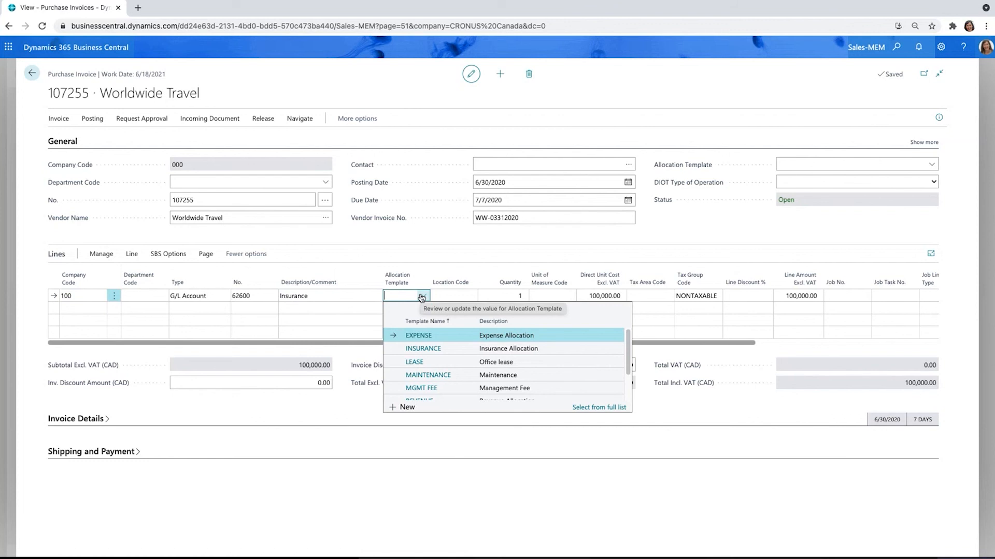
{"action": "left_click", "coordinate": [422, 350]}
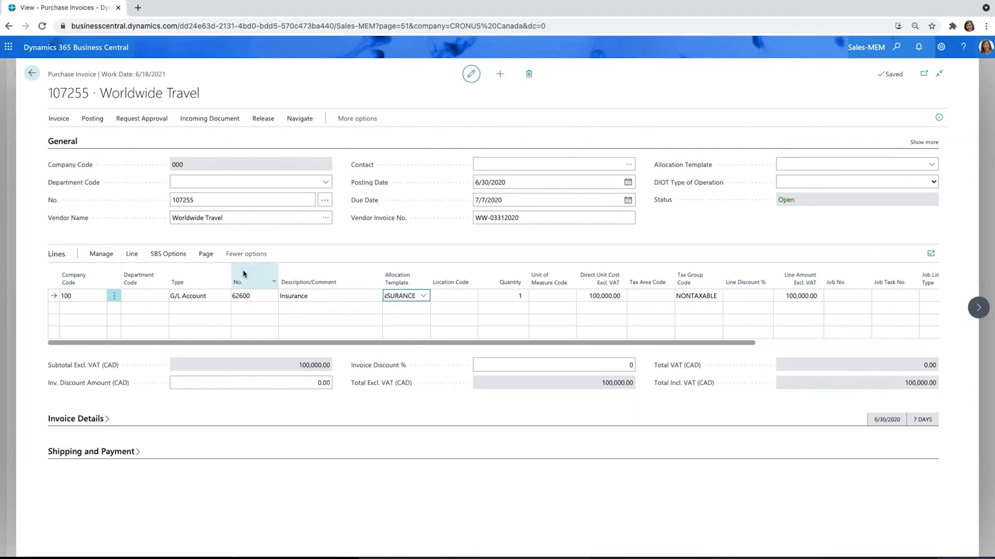
{"action": "left_click", "coordinate": [132, 253]}
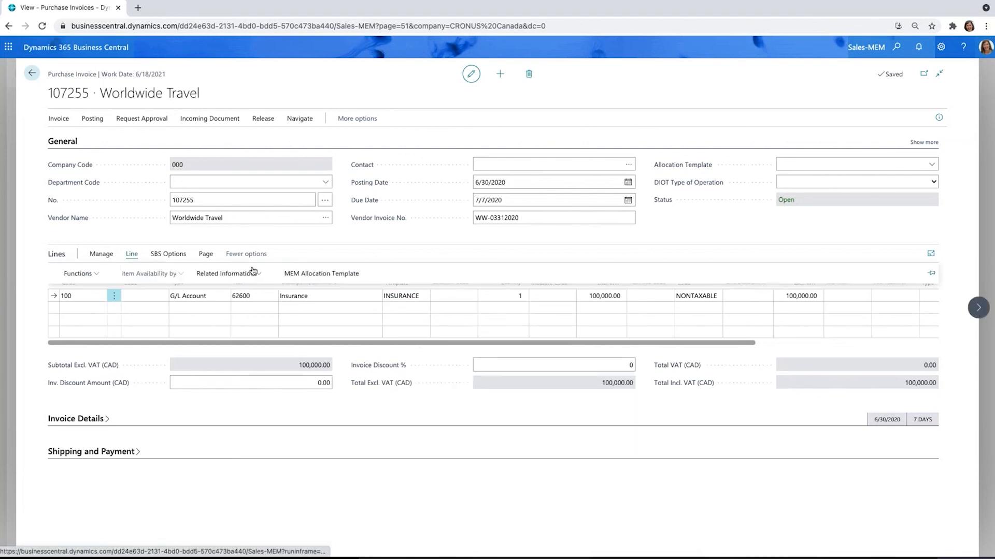
{"action": "left_click", "coordinate": [315, 277]}
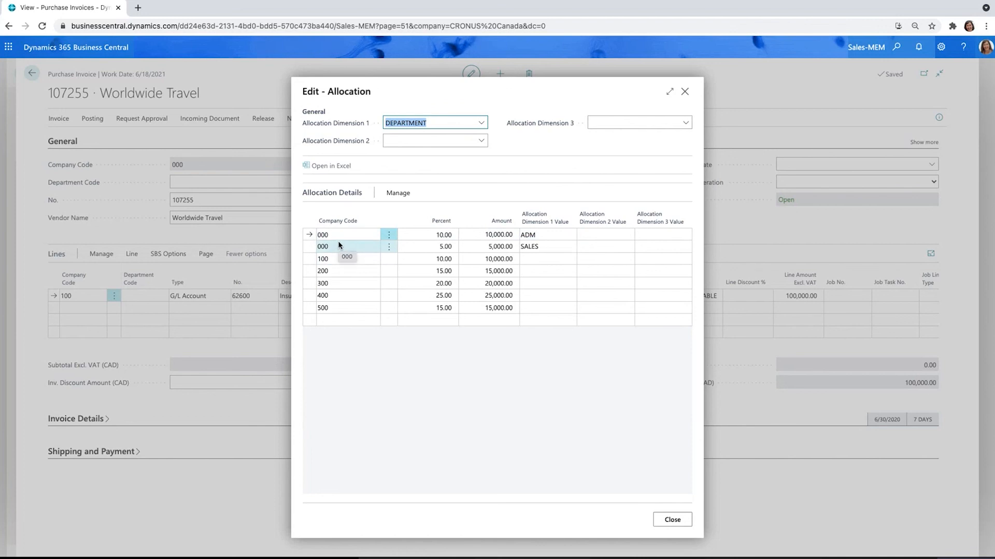
{"action": "left_click", "coordinate": [668, 520]}
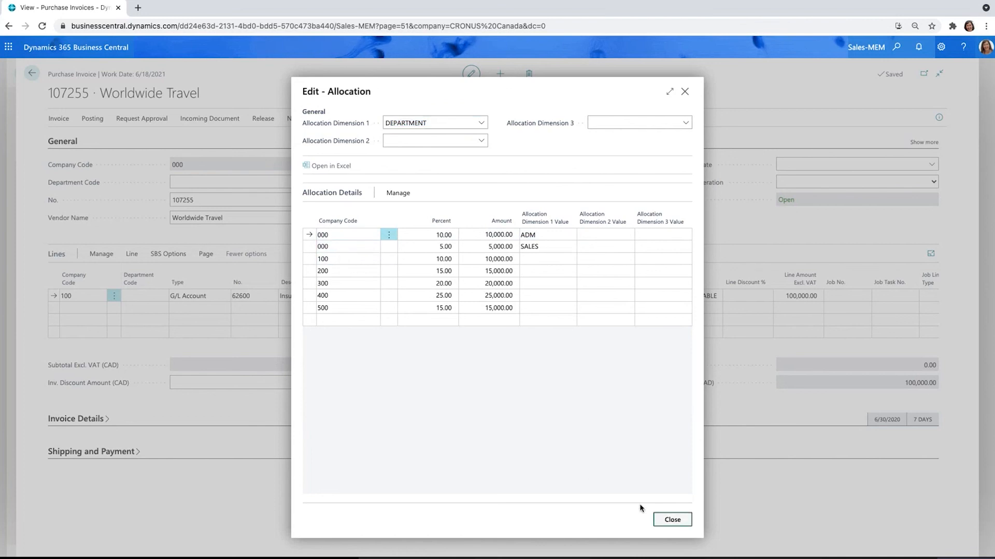
Set the Insurance line's company code to 000, preview the invoice's posting, examine the allocated G/L entries, and return to the invoice
{"action": "left_click", "coordinate": [83, 296]}
{"action": "type", "text": "000"}
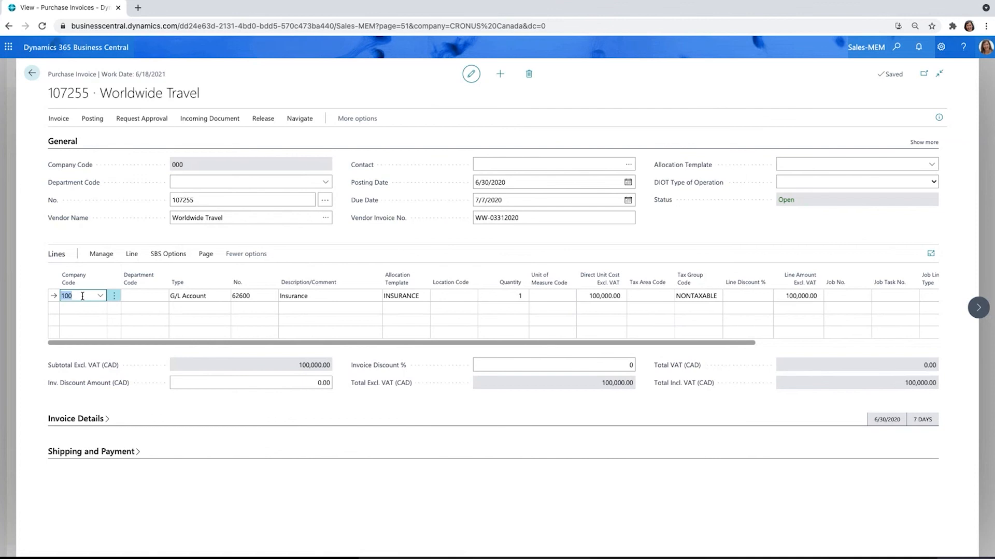
{"action": "left_click", "coordinate": [92, 118]}
{"action": "left_click", "coordinate": [204, 143]}
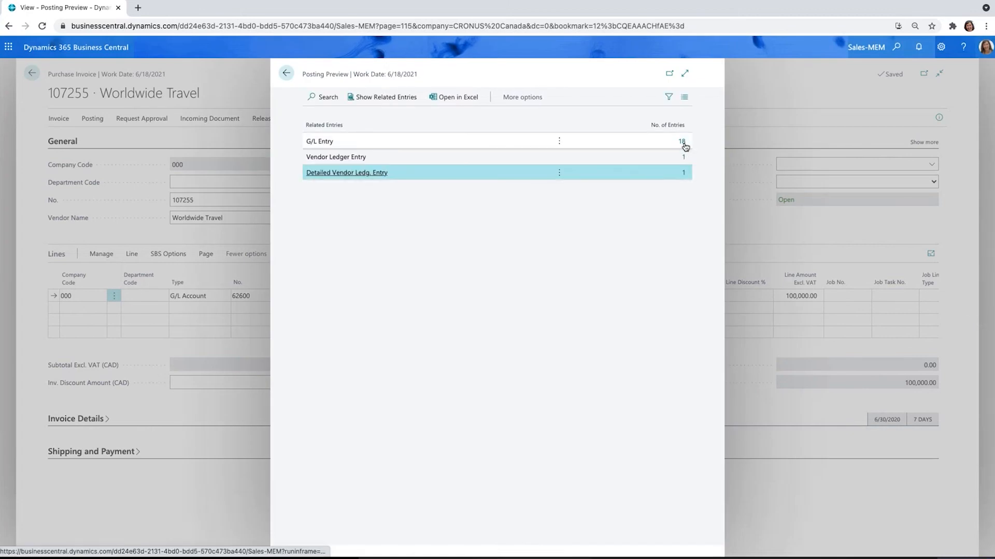
{"action": "left_click", "coordinate": [682, 141]}
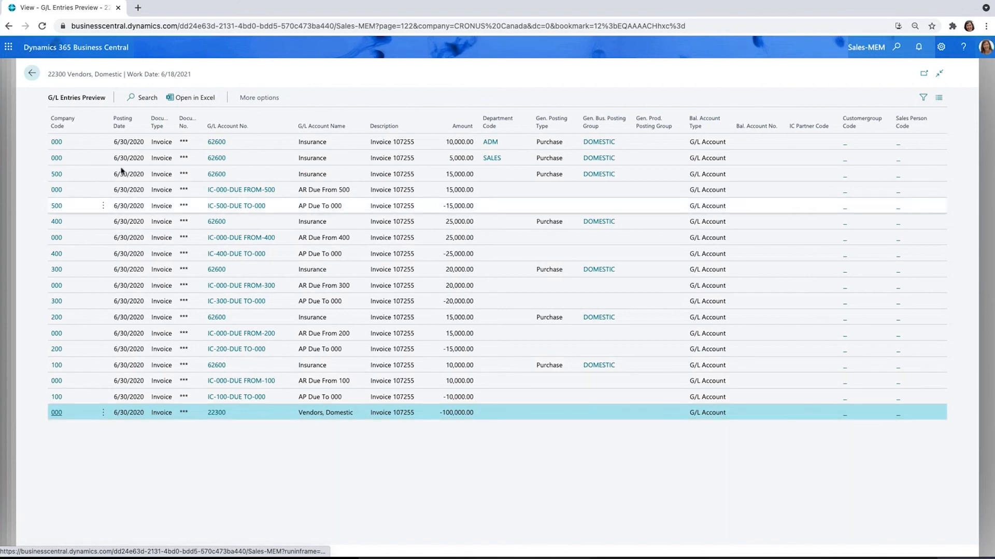
{"action": "left_click", "coordinate": [31, 75]}
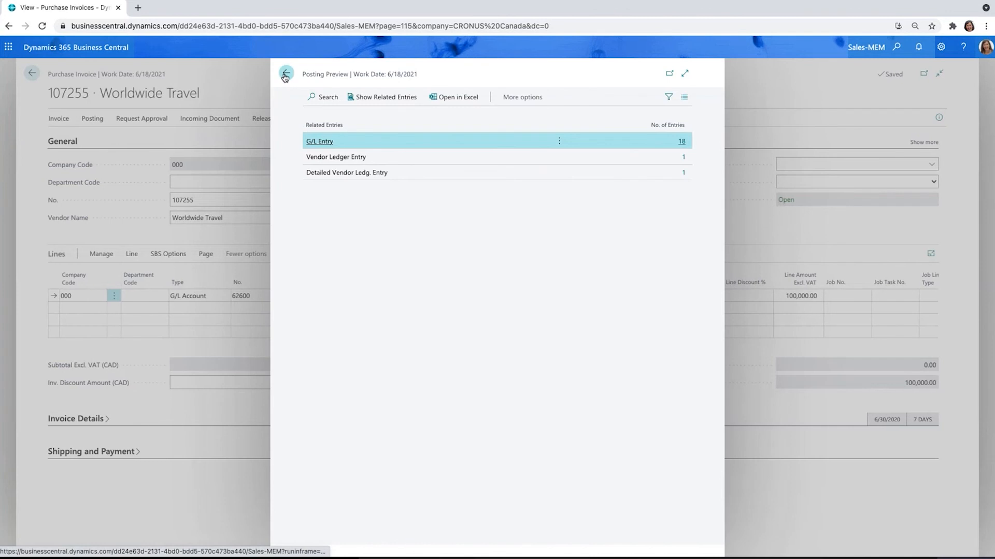
{"action": "left_click", "coordinate": [284, 75]}
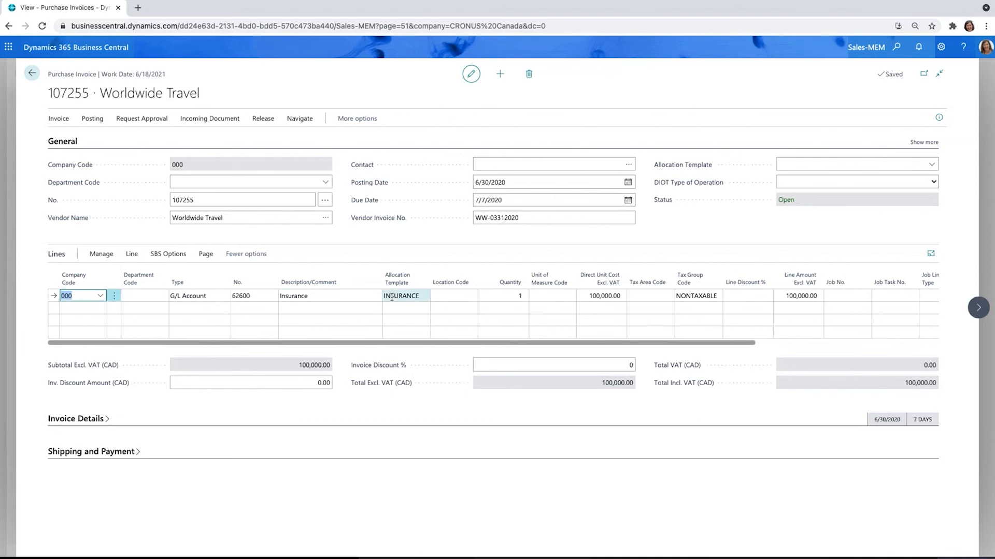
Exit the purchase invoice without posting, return to the home page, and find and open the Payment Journals page
{"action": "left_click", "coordinate": [34, 74]}
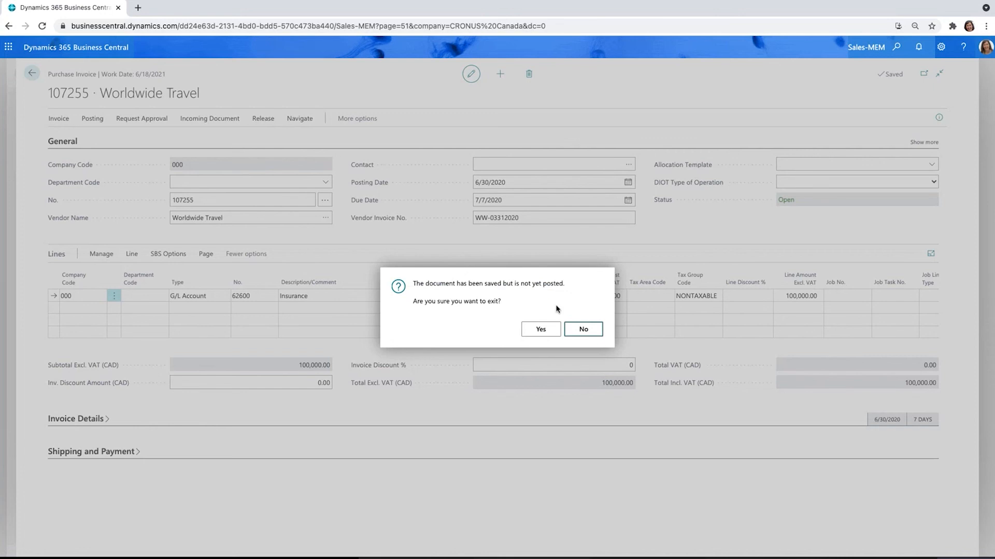
{"action": "left_click", "coordinate": [541, 330]}
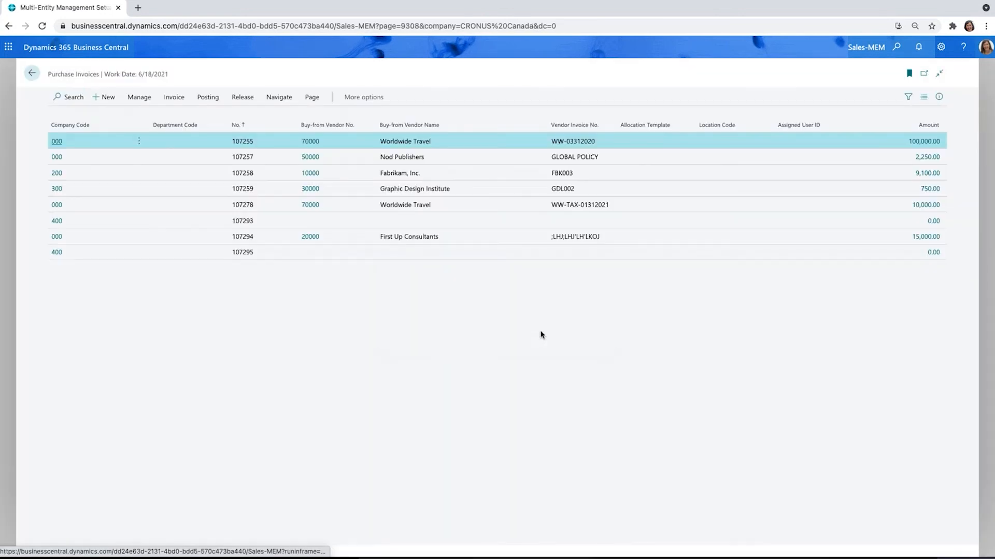
{"action": "left_click", "coordinate": [32, 73]}
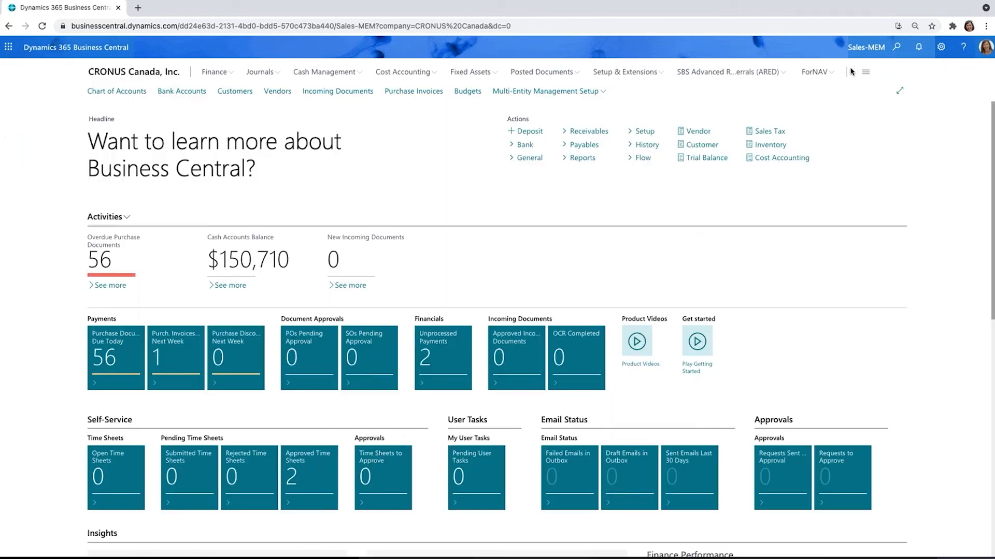
{"action": "left_click", "coordinate": [894, 47]}
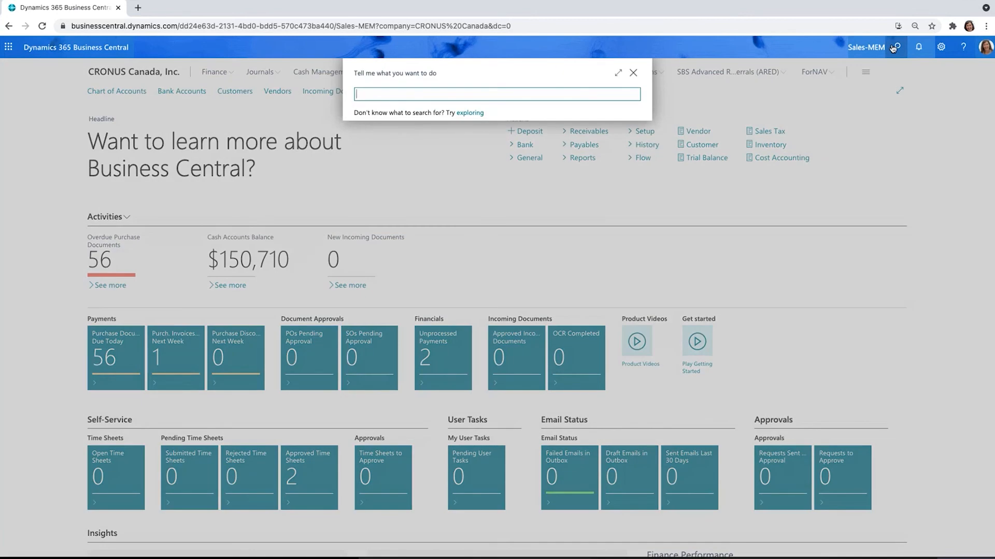
{"action": "type", "text": "pay jour"}
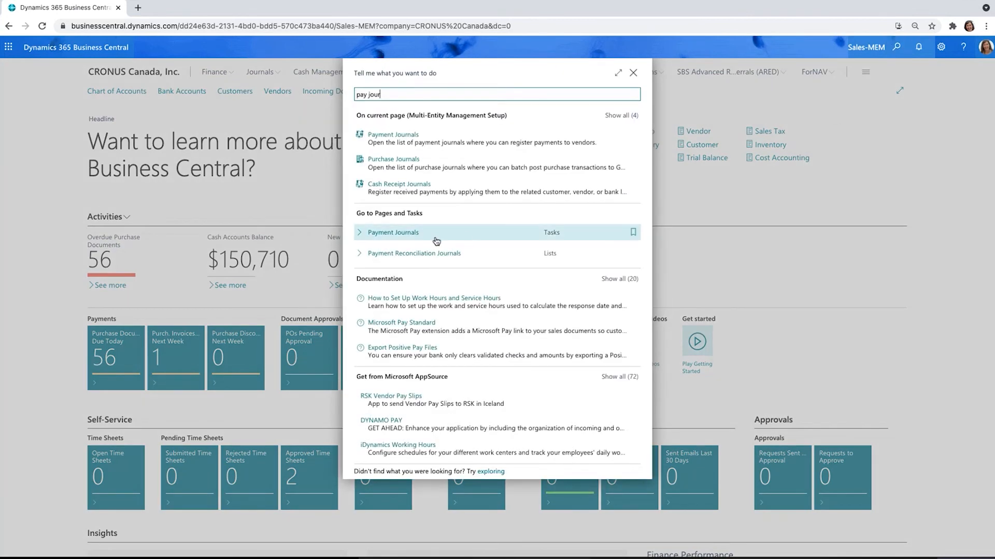
{"action": "left_click", "coordinate": [397, 233]}
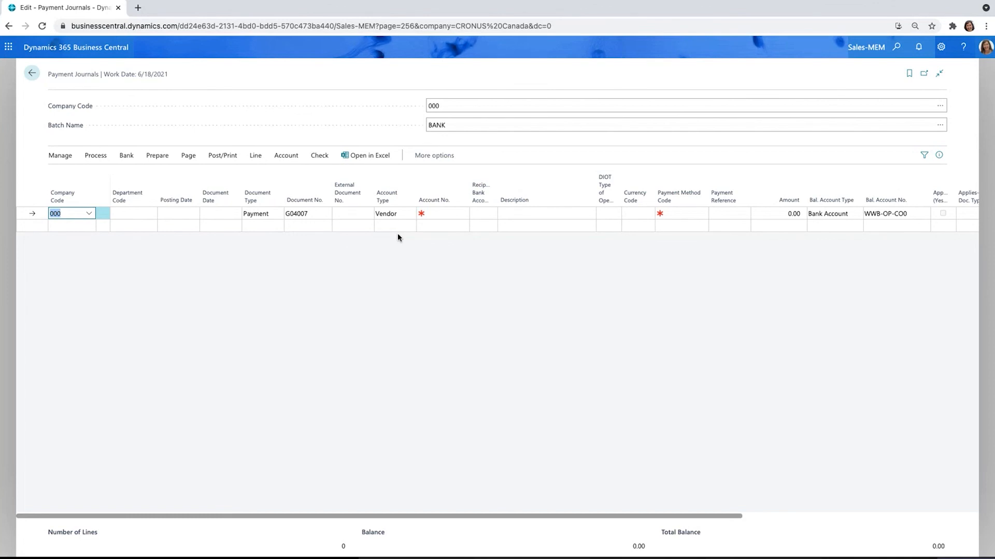
Suggest vendor payments in company 000's BANK batch, with the suggested vendor payment filter covering companies 000, 100 and 200
{"action": "left_click", "coordinate": [158, 156]}
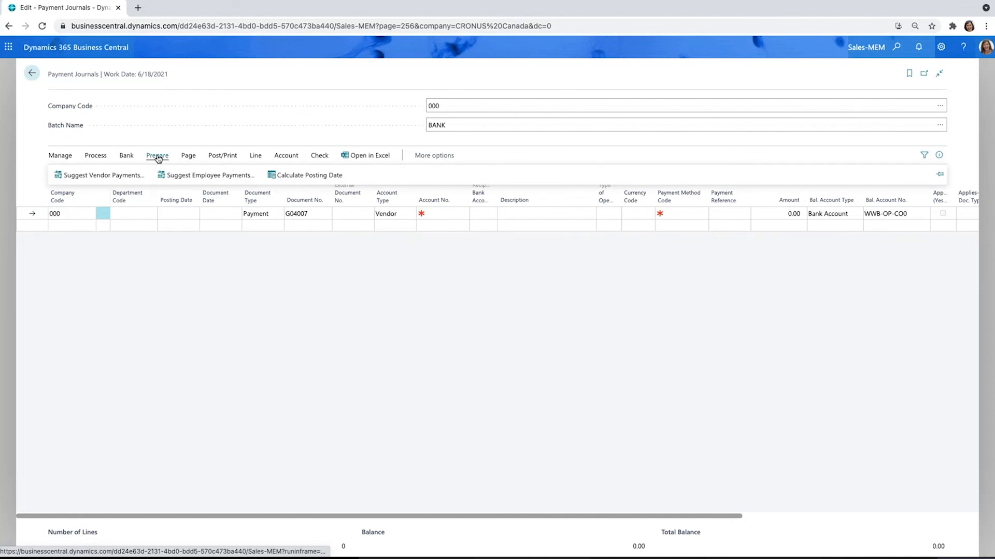
{"action": "left_click", "coordinate": [125, 179]}
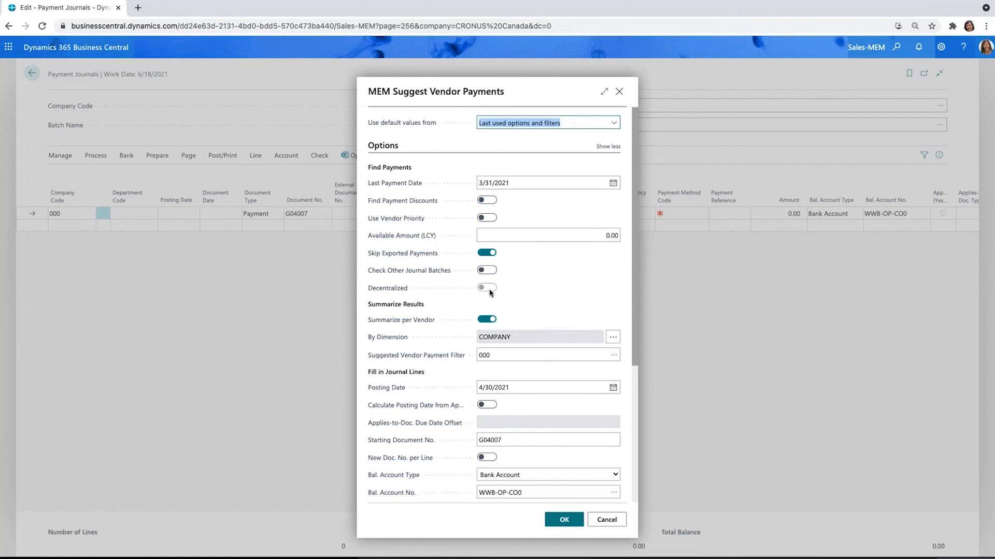
{"action": "left_click", "coordinate": [612, 359]}
{"action": "left_click", "coordinate": [459, 201]}
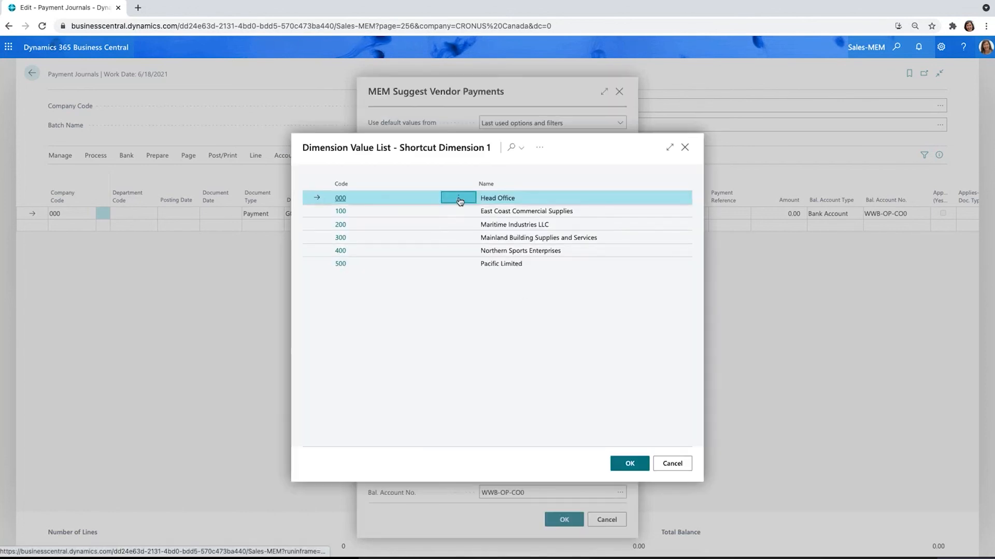
{"action": "left_click", "coordinate": [445, 215]}
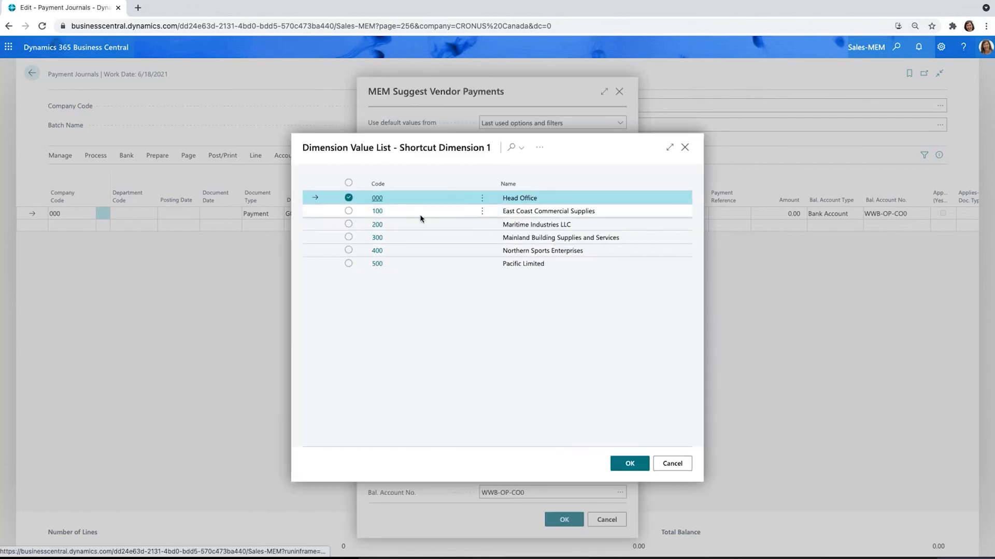
{"action": "left_click", "coordinate": [348, 212]}
{"action": "left_click", "coordinate": [348, 224]}
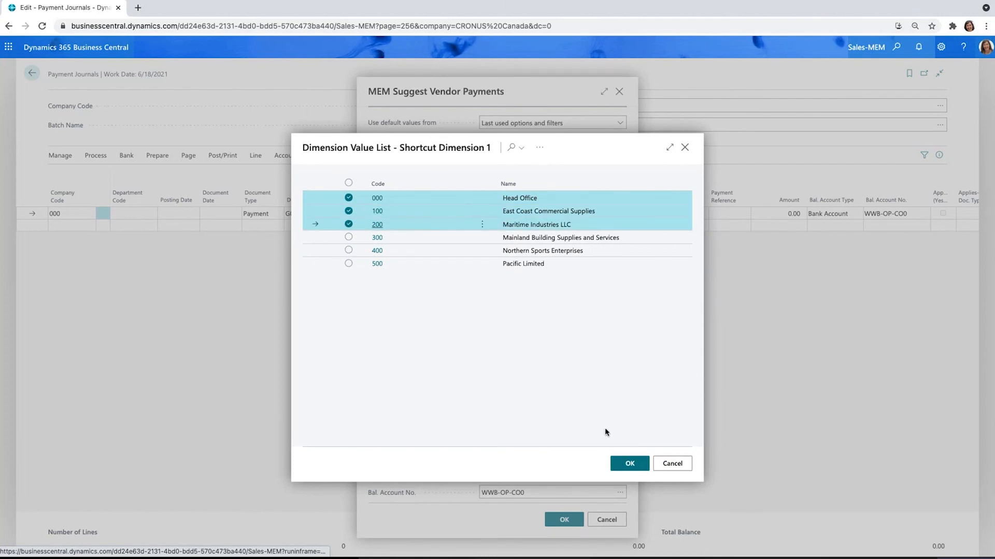
{"action": "left_click", "coordinate": [620, 466]}
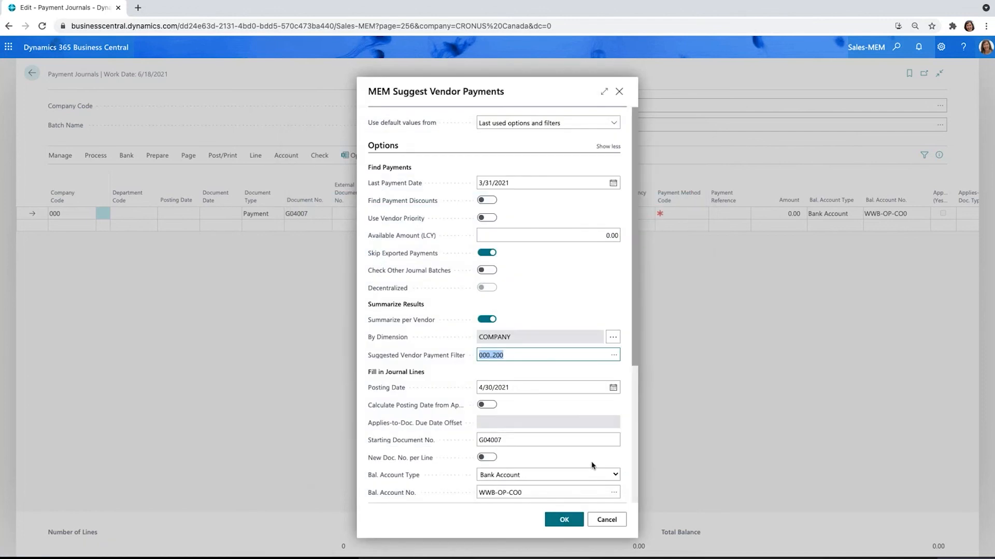
{"action": "left_click", "coordinate": [564, 520]}
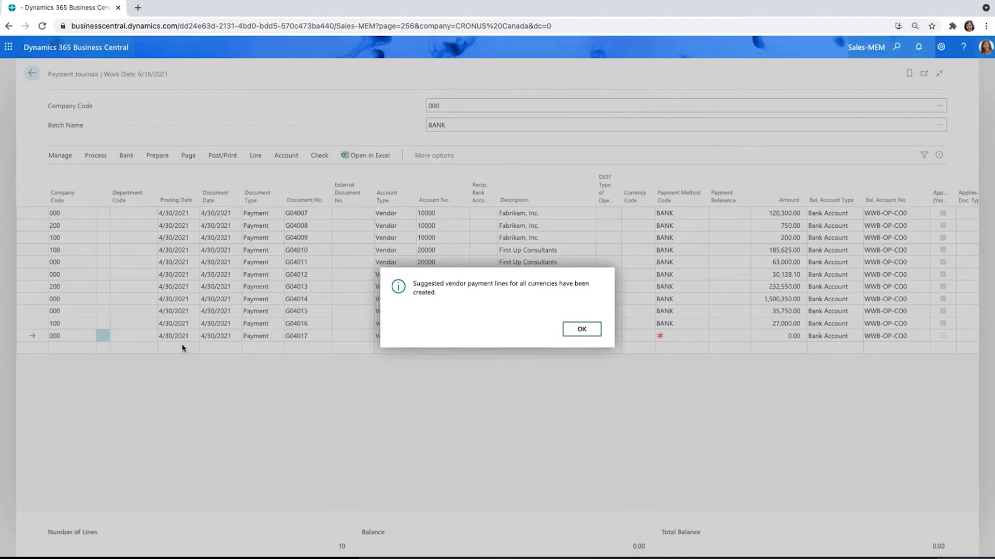
{"action": "left_click", "coordinate": [574, 330]}
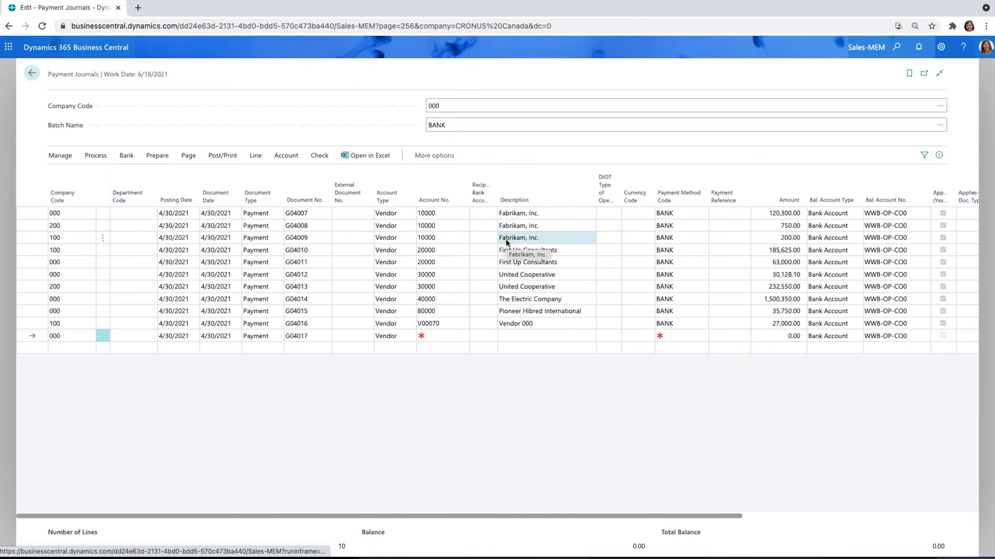
Switch the payment journal's company code to 300, keeping the BANK batch
{"action": "left_click", "coordinate": [440, 106]}
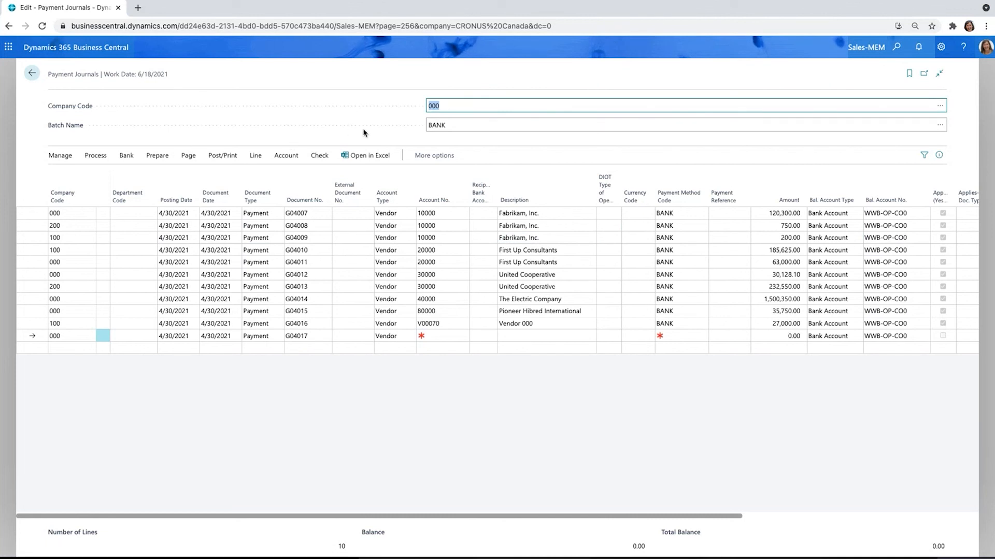
{"action": "type", "text": "300"}
{"action": "key", "text": "Tab"}
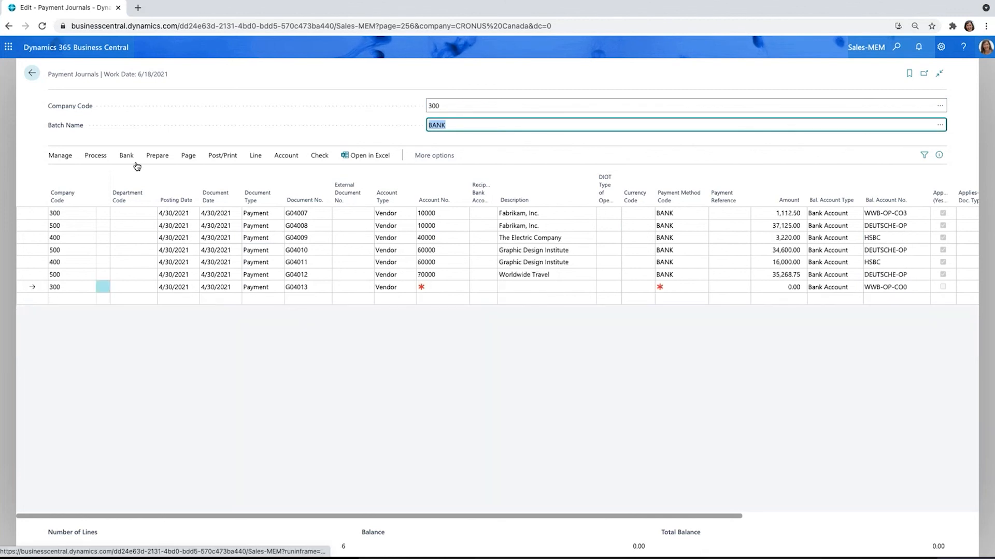
Review the Suggest Vendor Payments options for company 300, and close them without running the suggestion
{"action": "left_click", "coordinate": [159, 160]}
{"action": "left_click", "coordinate": [102, 179]}
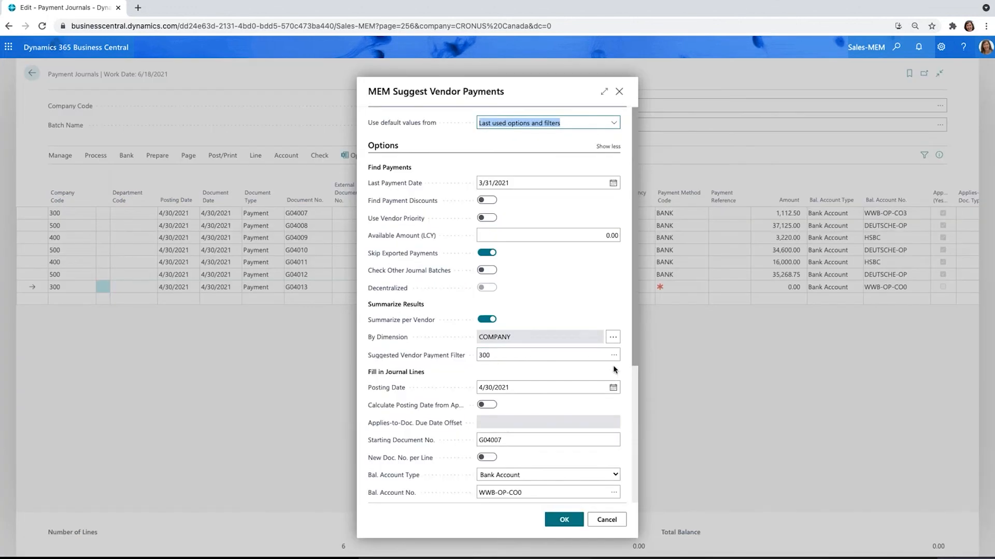
{"action": "left_click", "coordinate": [618, 92]}
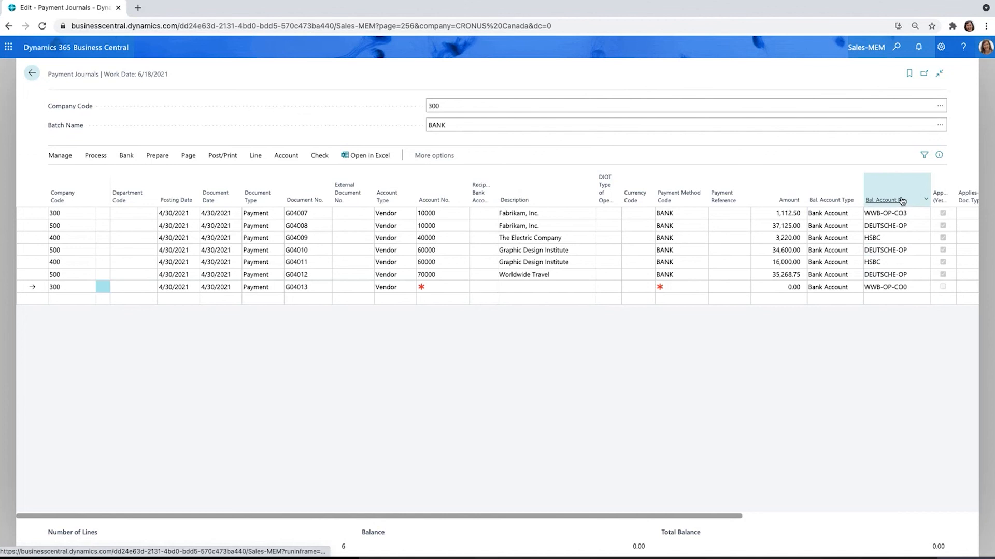
Sort the payment lines by balancing account number in descending order, and return to the home page
{"action": "left_click", "coordinate": [927, 203]}
{"action": "left_click", "coordinate": [888, 235]}
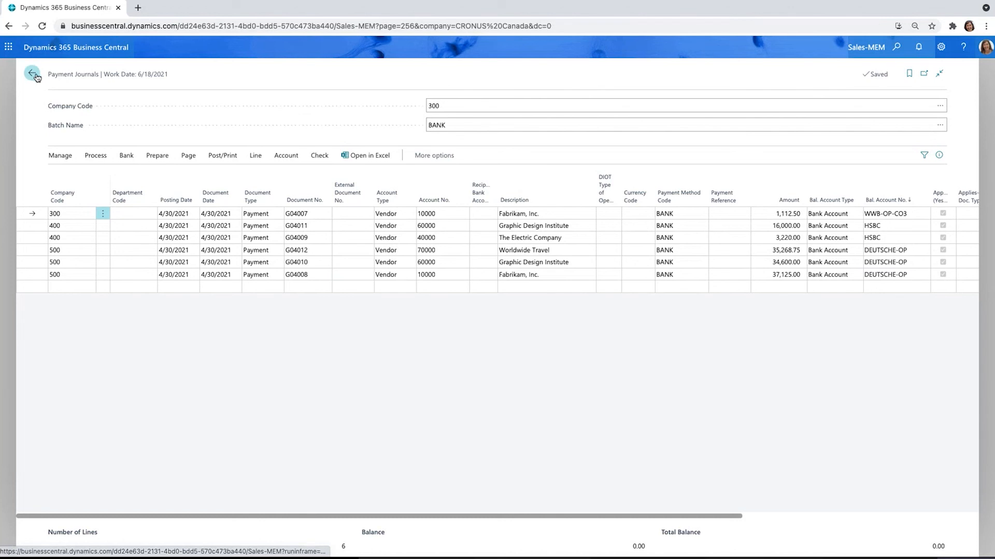
{"action": "key", "text": "alt+Left"}
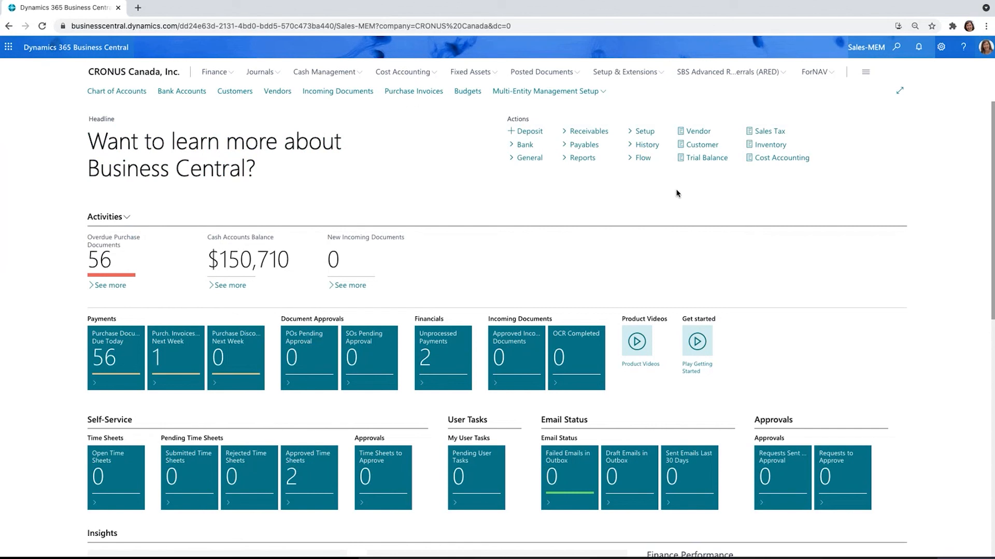
Search for the MEM vendor trial balance reports, show all matching reports, and open MEM Vendor - Trial Balance
{"action": "left_click", "coordinate": [897, 47]}
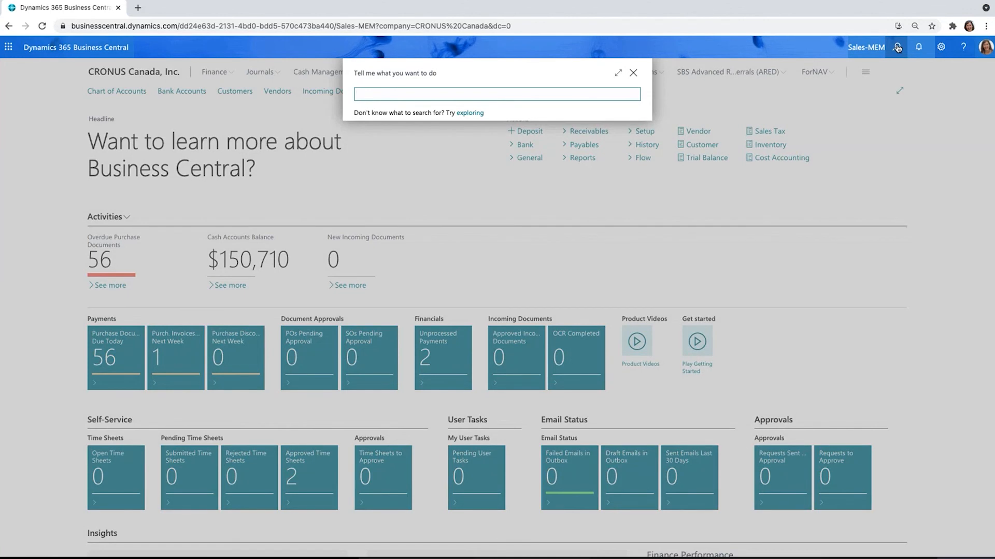
{"action": "type", "text": "mem vend tria"}
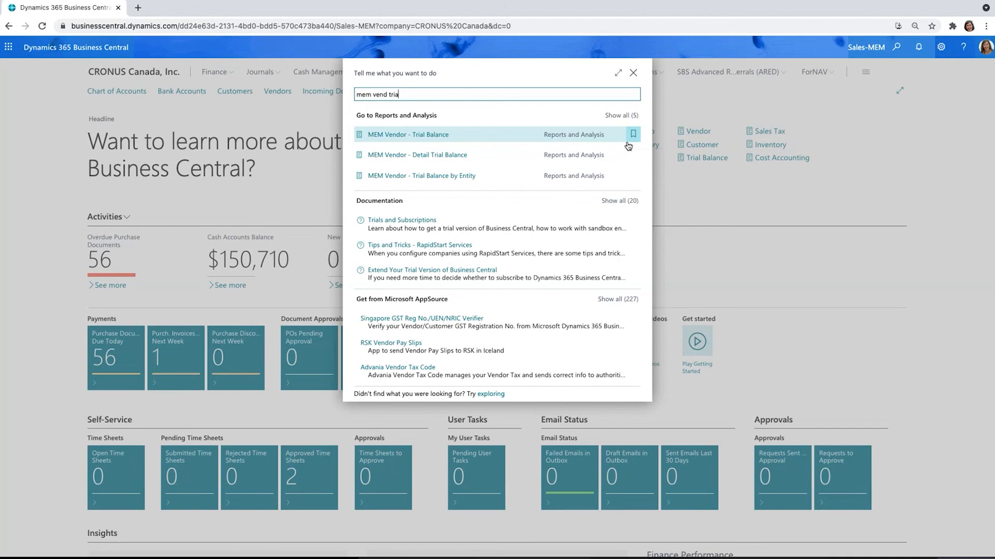
{"action": "left_click", "coordinate": [620, 116]}
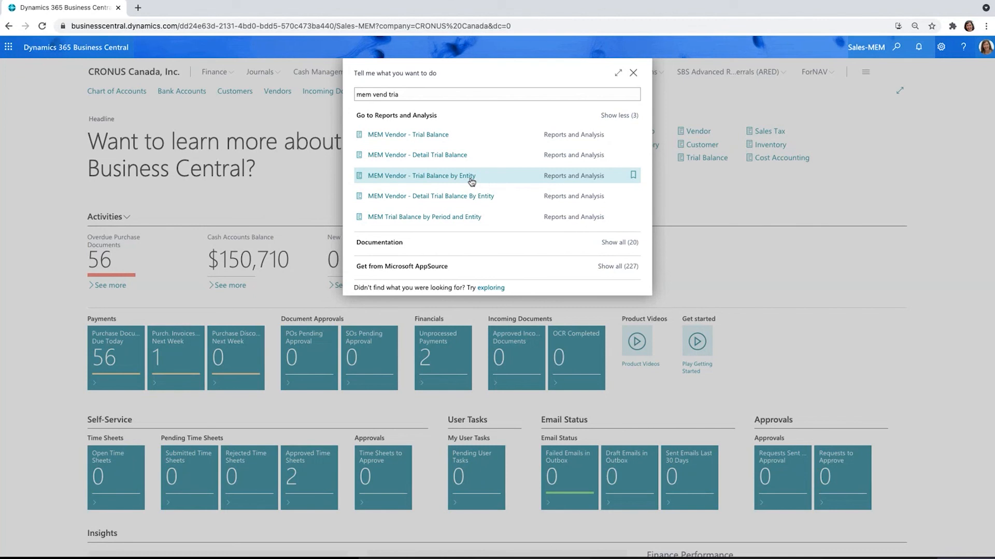
{"action": "left_click", "coordinate": [413, 136]}
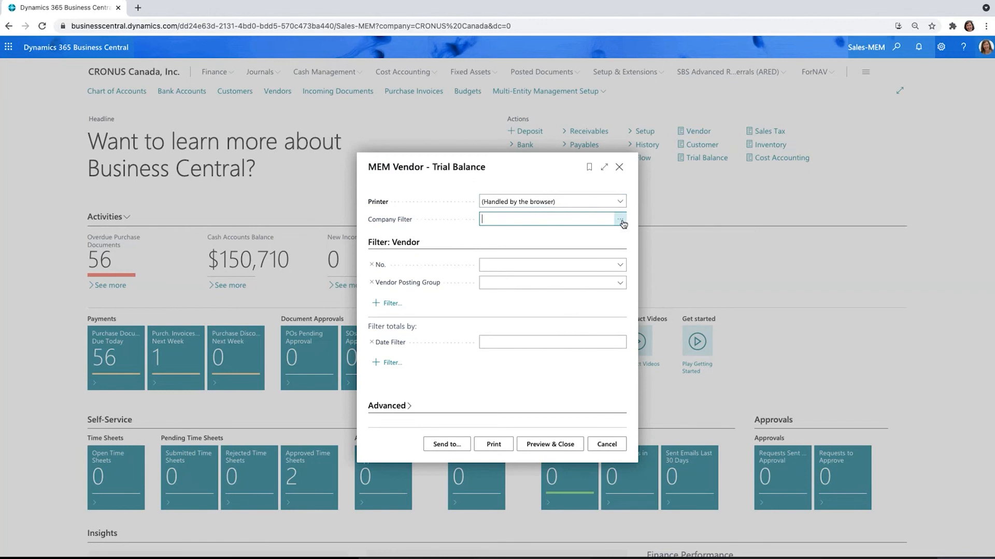
Set the vendor trial balance report's company filter to include all companies
{"action": "left_click", "coordinate": [620, 219]}
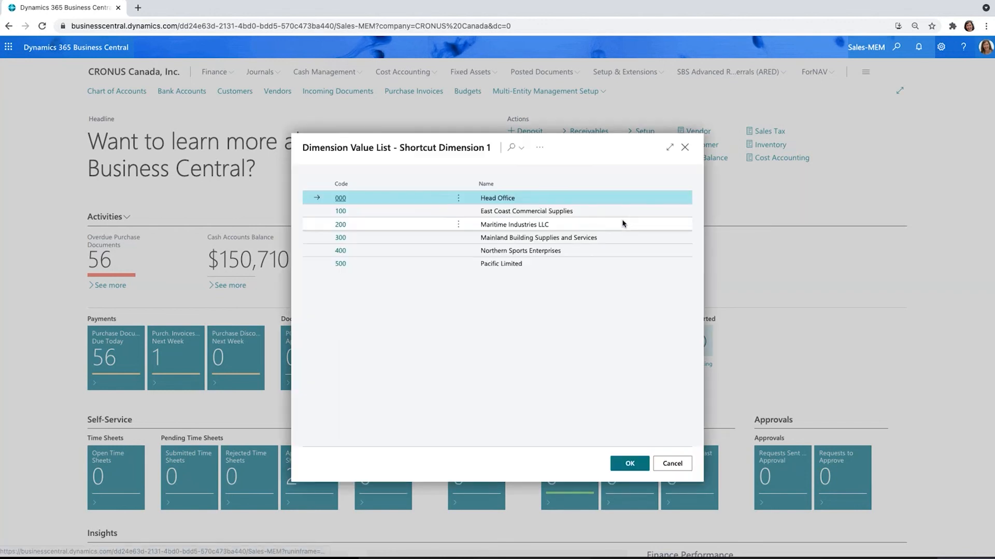
{"action": "left_click", "coordinate": [457, 199]}
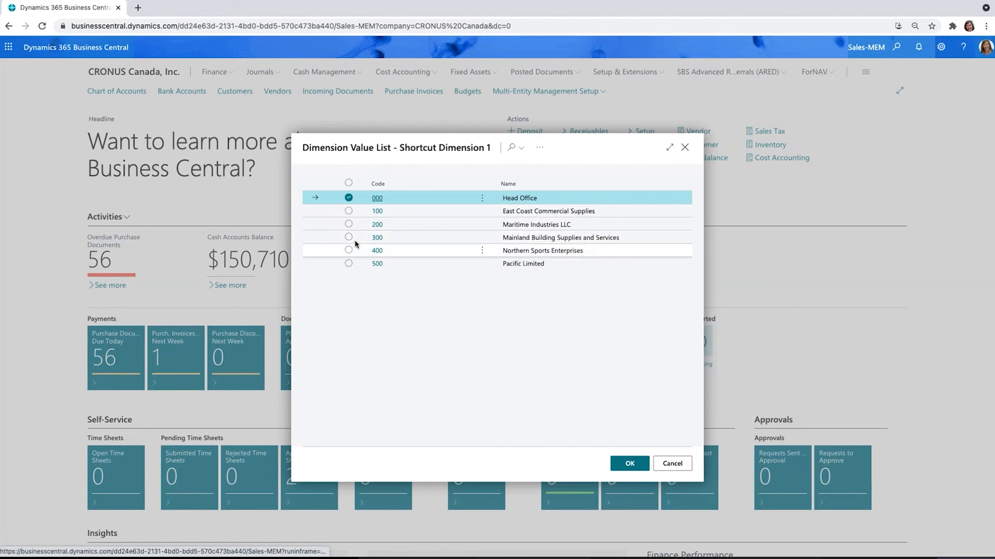
{"action": "left_click", "coordinate": [348, 238]}
{"action": "left_click", "coordinate": [348, 250]}
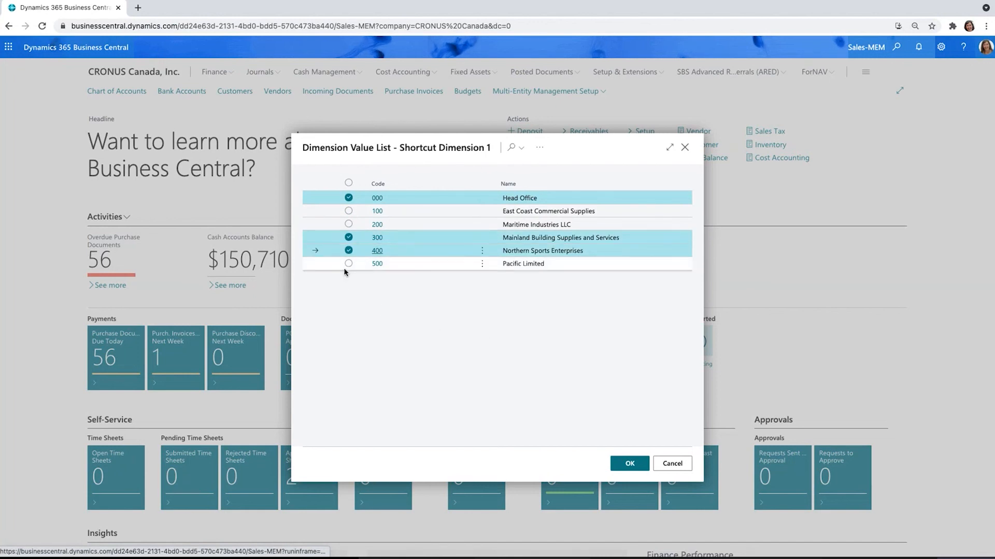
{"action": "left_click", "coordinate": [348, 182]}
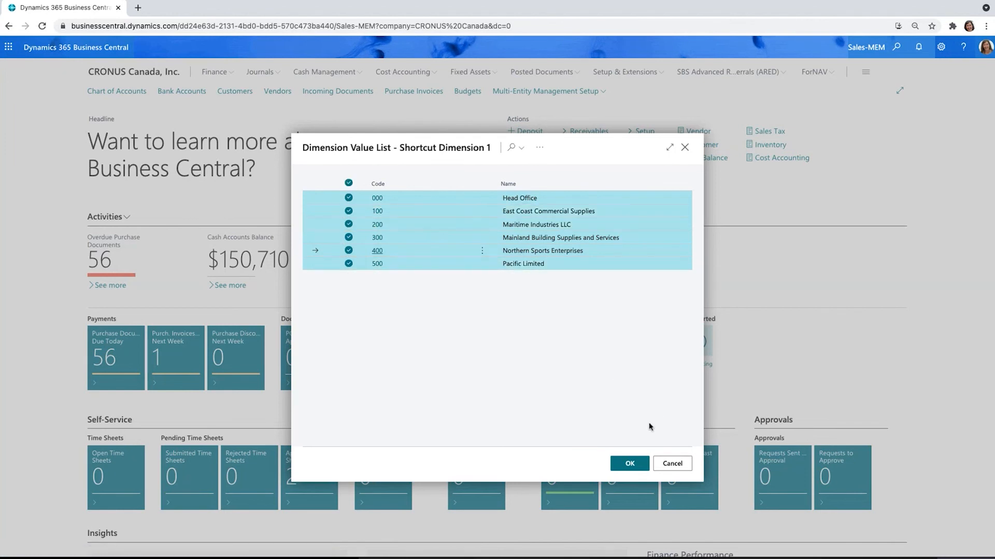
{"action": "left_click", "coordinate": [630, 463]}
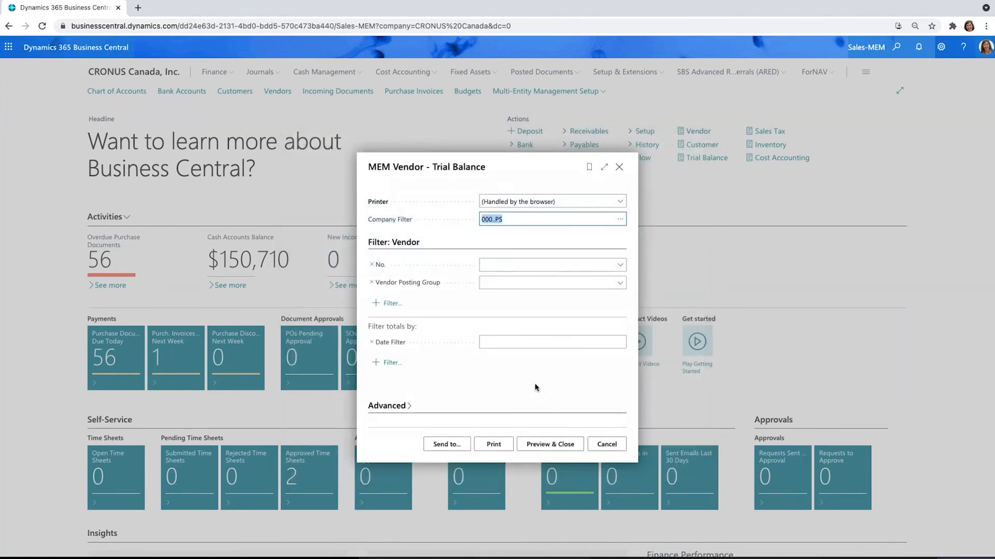
Filter the report to vendor 10000 with date filter 06/30/21, preview the vendor trial balance, and close it
{"action": "left_click", "coordinate": [619, 267]}
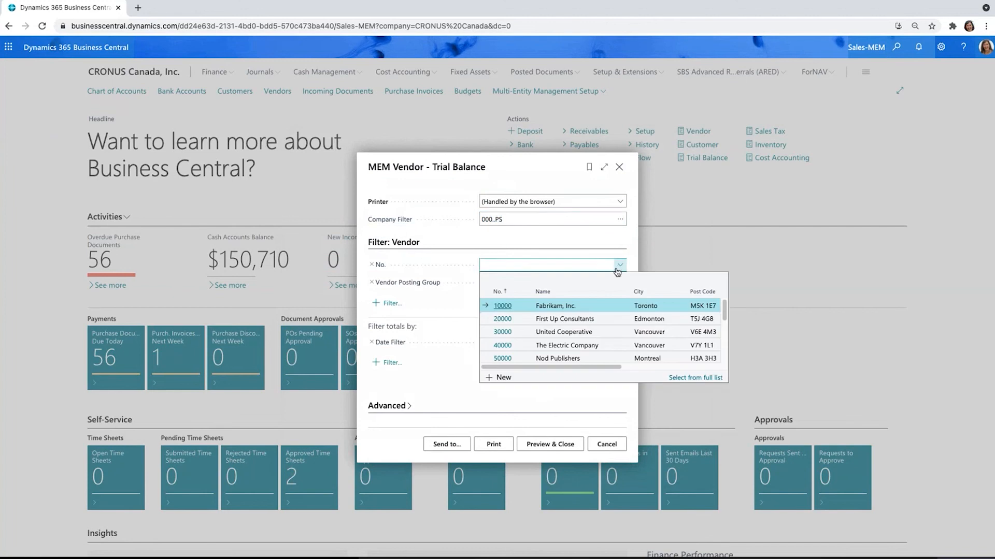
{"action": "left_click", "coordinate": [501, 307]}
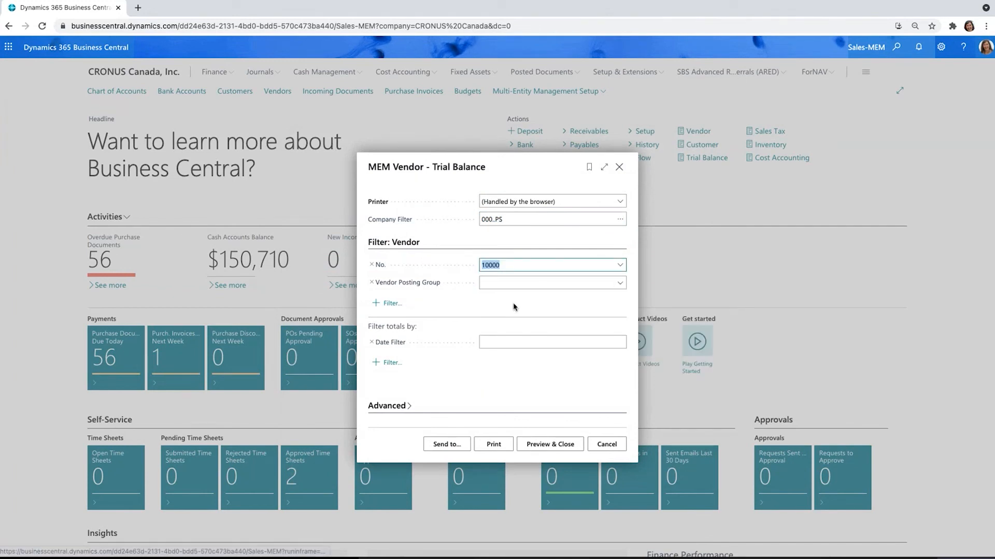
{"action": "left_click", "coordinate": [559, 347]}
{"action": "type", "text": "06302021"}
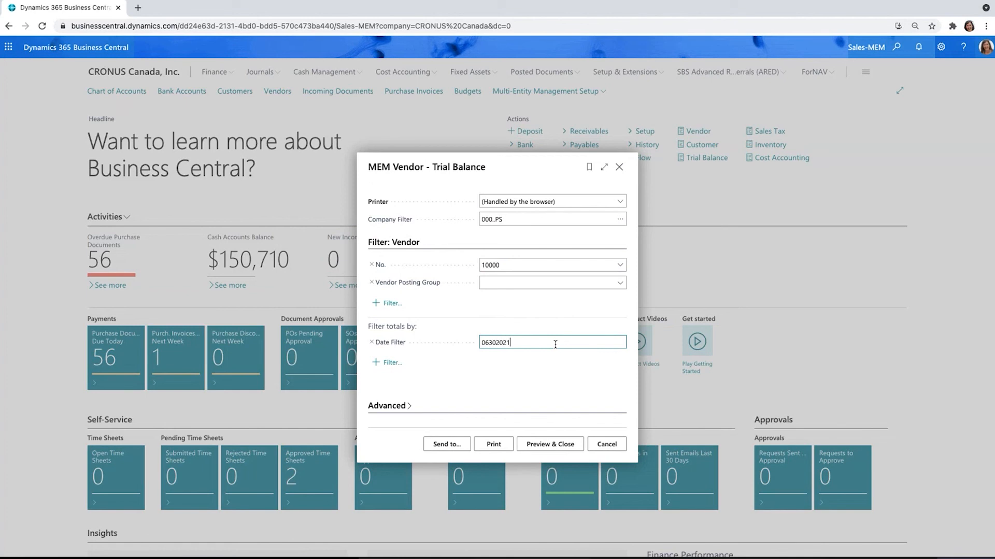
{"action": "key", "text": "Tab"}
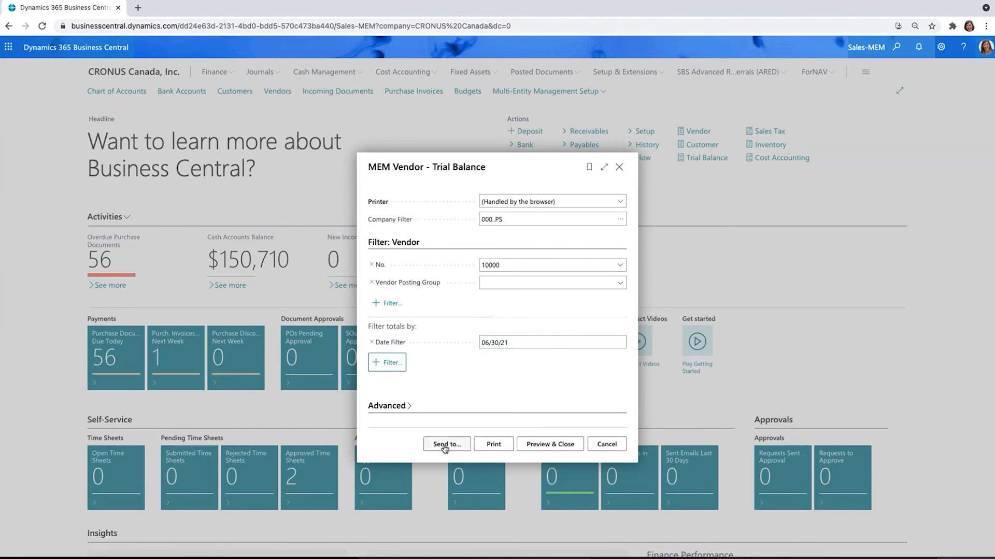
{"action": "left_click", "coordinate": [556, 447]}
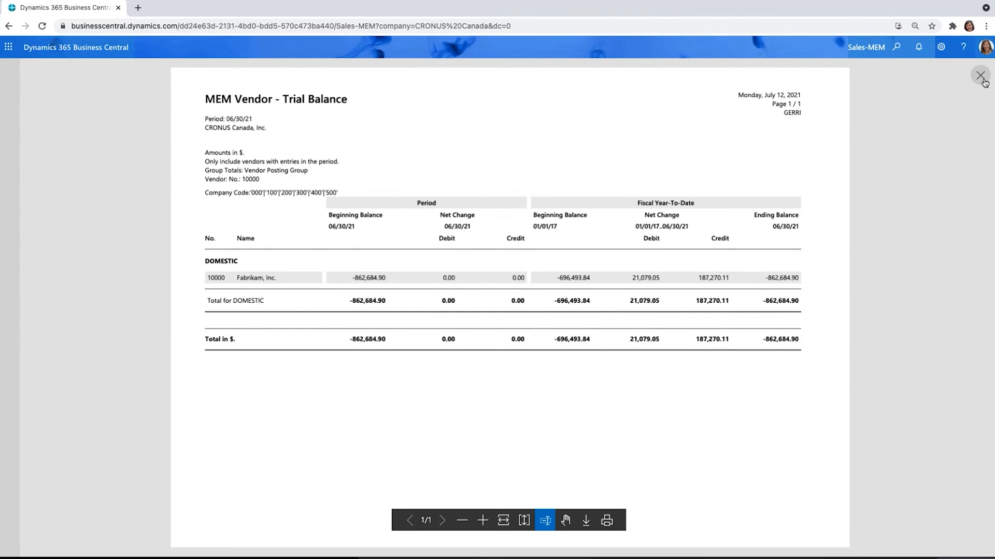
{"action": "left_click", "coordinate": [981, 76]}
Search for "mem vend tria", open MEM Vendor - Trial Balance by Entity, and view the company filter choices without selecting any
{"action": "left_click", "coordinate": [899, 52]}
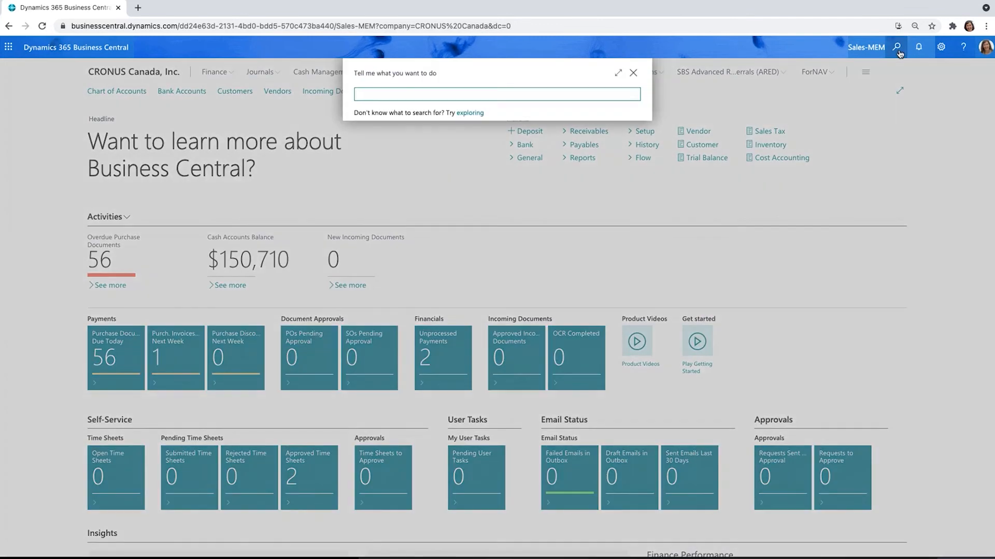
{"action": "type", "text": "mem vend tria"}
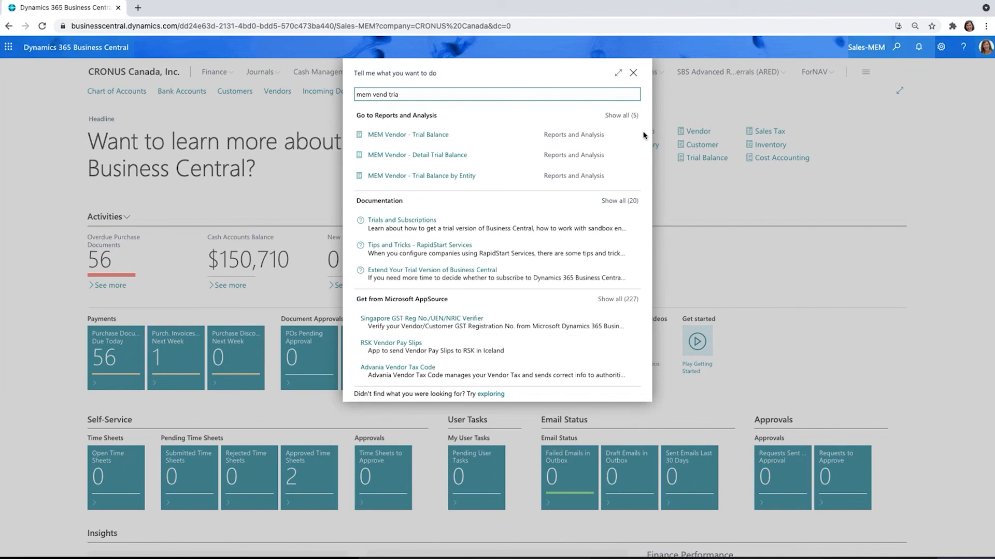
{"action": "left_click", "coordinate": [441, 179]}
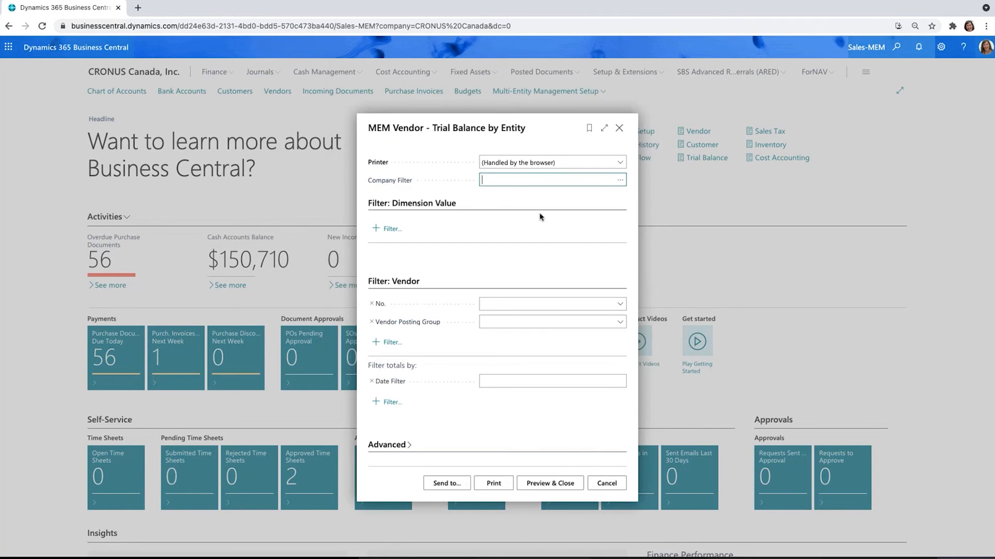
{"action": "left_click", "coordinate": [620, 180]}
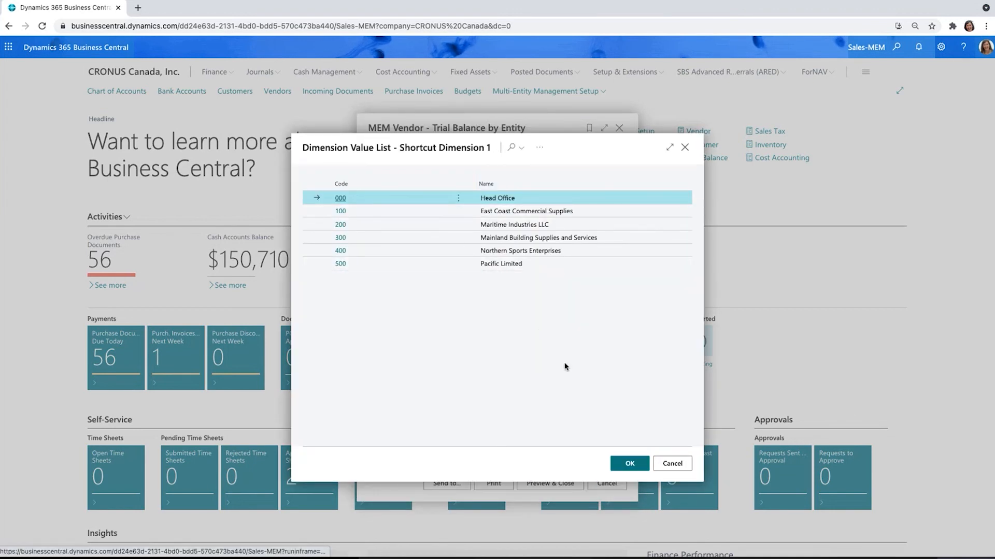
{"action": "left_click", "coordinate": [668, 465]}
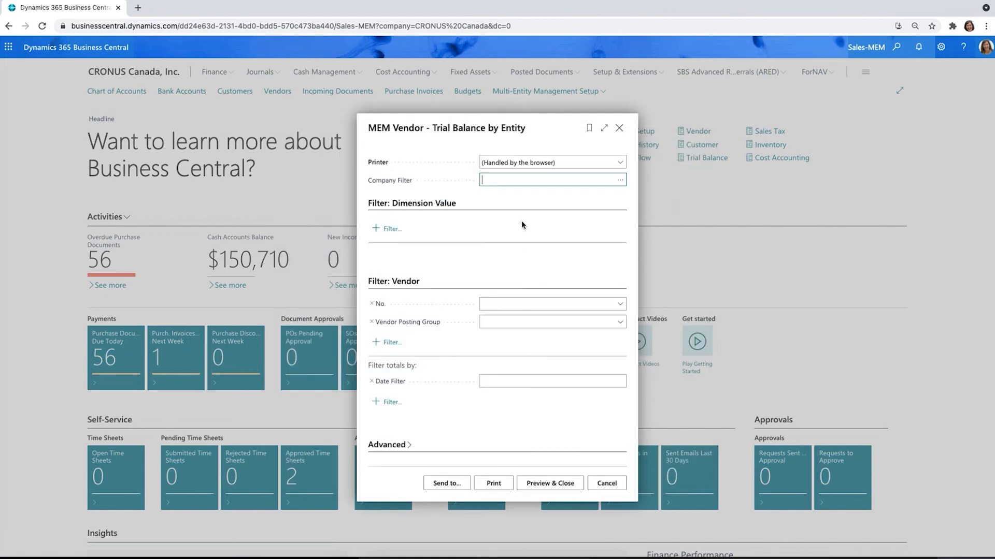
Filter the by-entity trial balance to vendor 10000 with date filter 06/30/21, and preview the report
{"action": "left_click", "coordinate": [615, 306]}
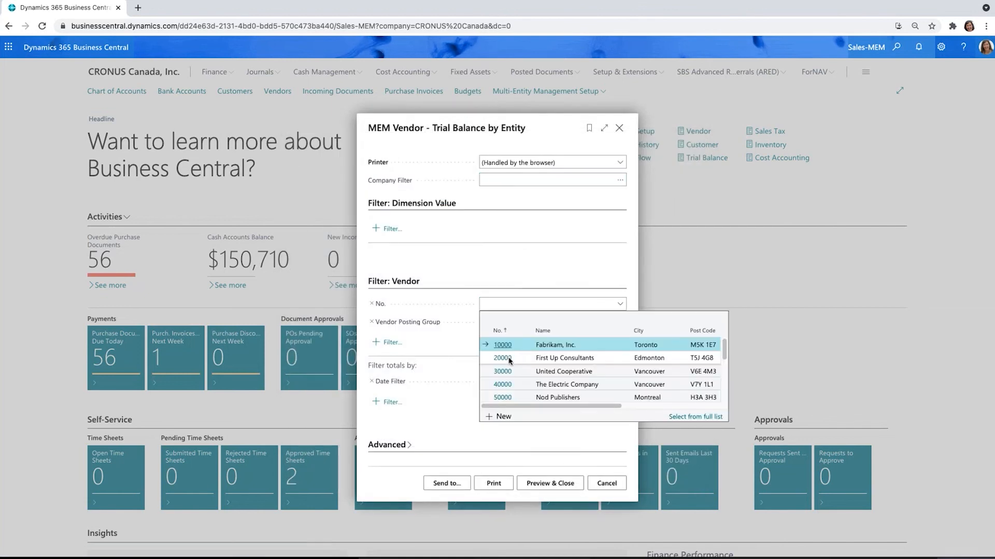
{"action": "left_click", "coordinate": [510, 350]}
{"action": "left_click", "coordinate": [521, 383]}
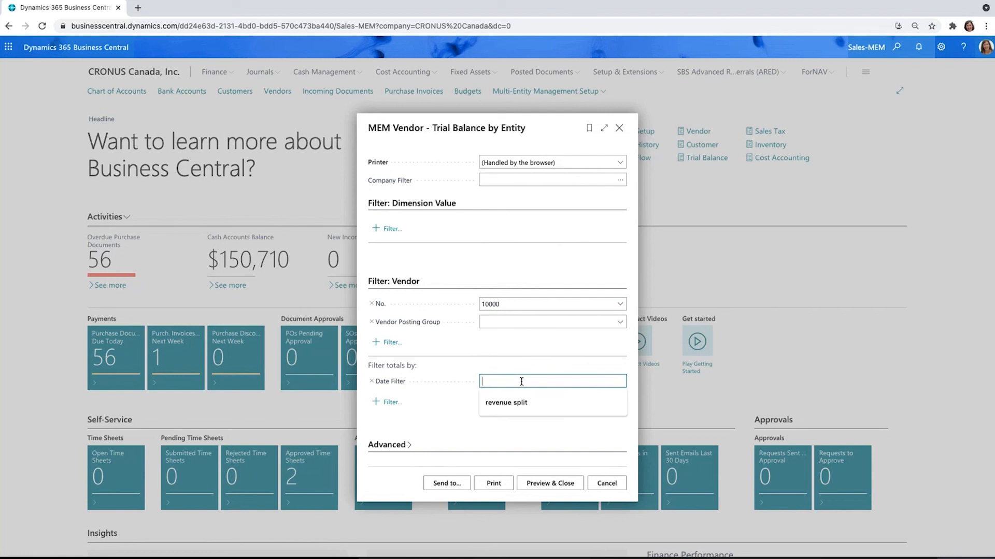
{"action": "type", "text": "06302021"}
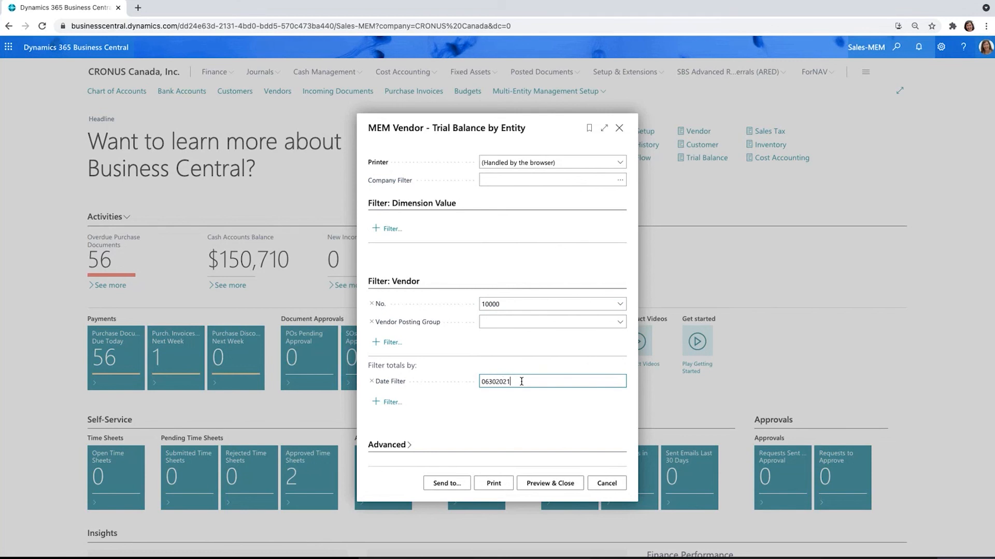
{"action": "key", "text": "Tab"}
{"action": "left_click", "coordinate": [550, 483]}
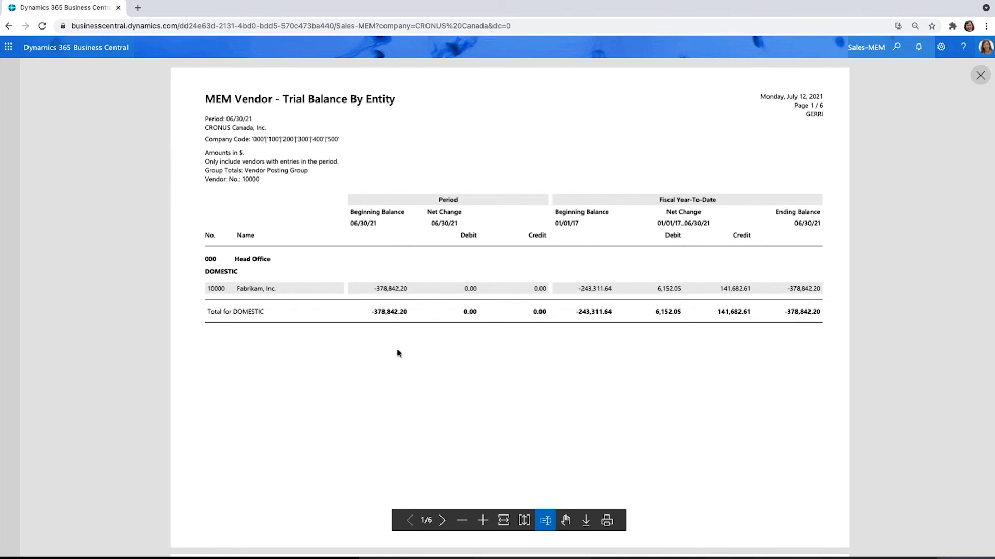
Page through each entity's vendor trial balance to the grand total on the last page, and close the preview
{"action": "left_click", "coordinate": [443, 522]}
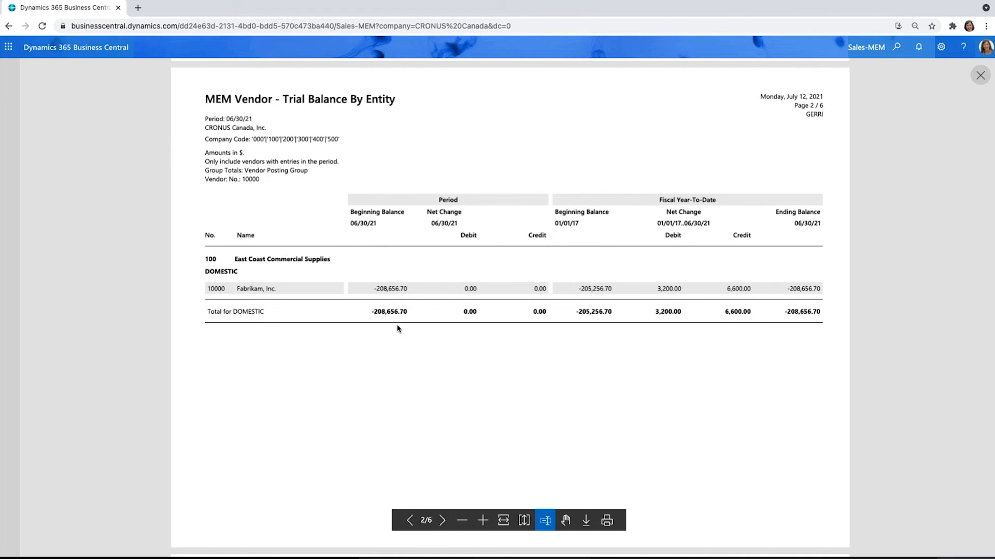
{"action": "left_click", "coordinate": [444, 522]}
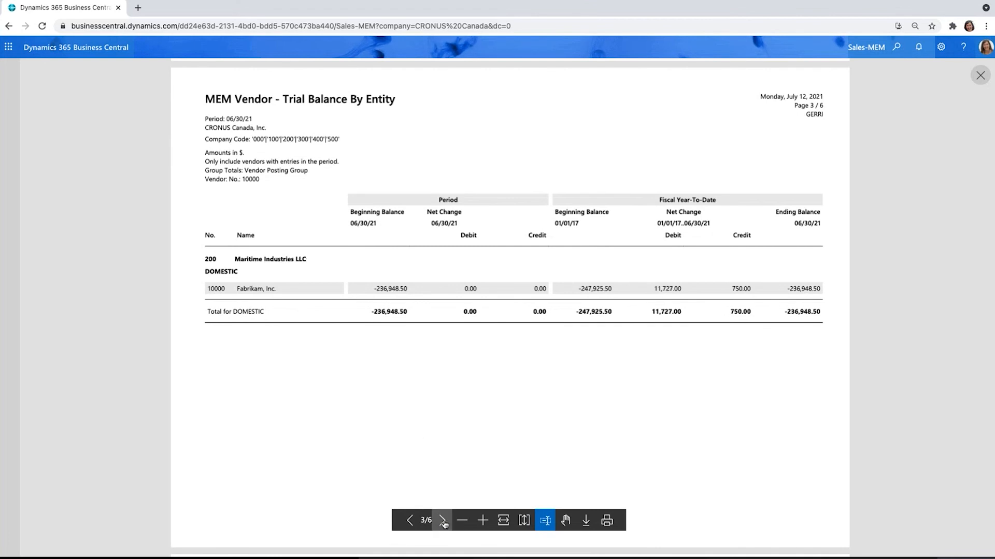
{"action": "left_click", "coordinate": [442, 521]}
{"action": "left_click", "coordinate": [443, 521]}
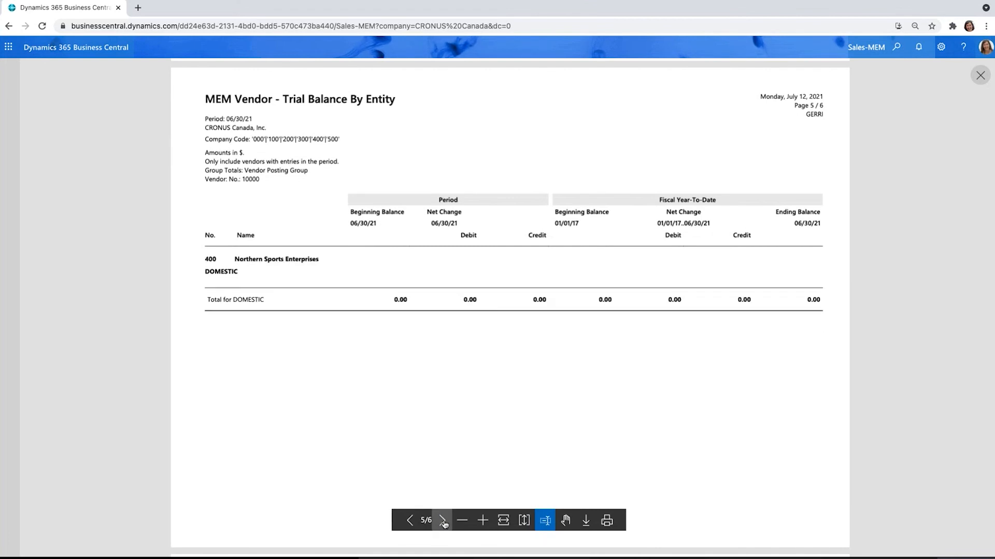
{"action": "left_click", "coordinate": [443, 522]}
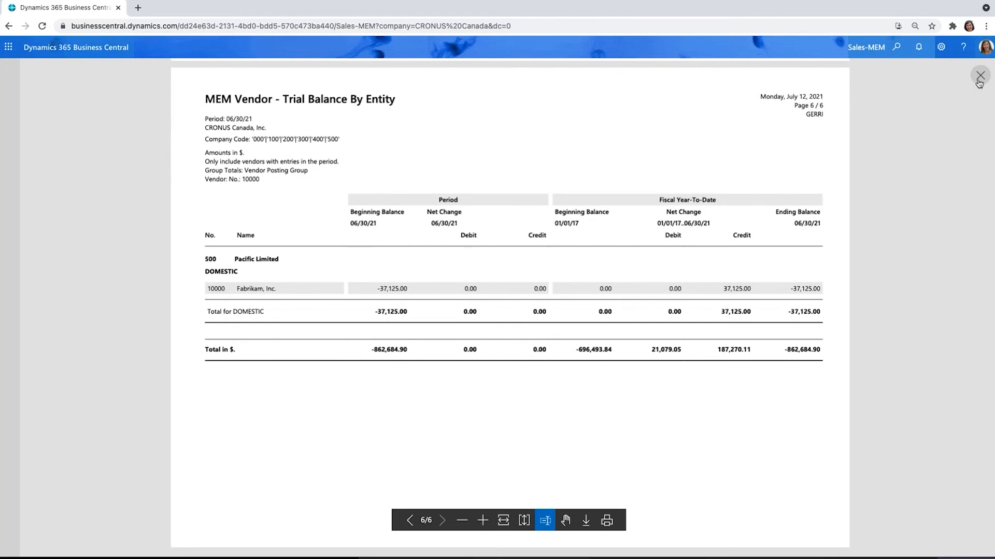
{"action": "left_click", "coordinate": [979, 78]}
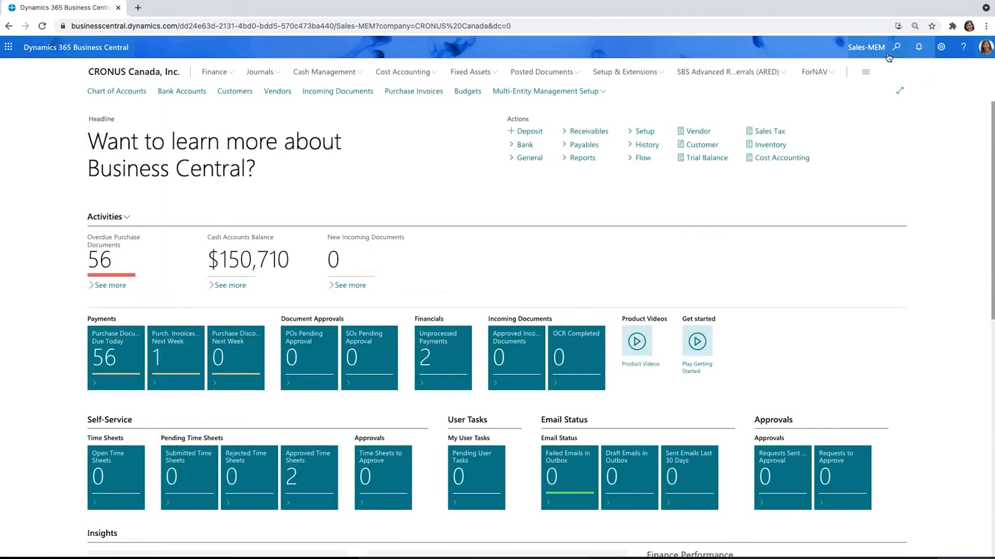
Search for "mem bal she" and open the MEM Balance Sheet report
{"action": "left_click", "coordinate": [897, 49]}
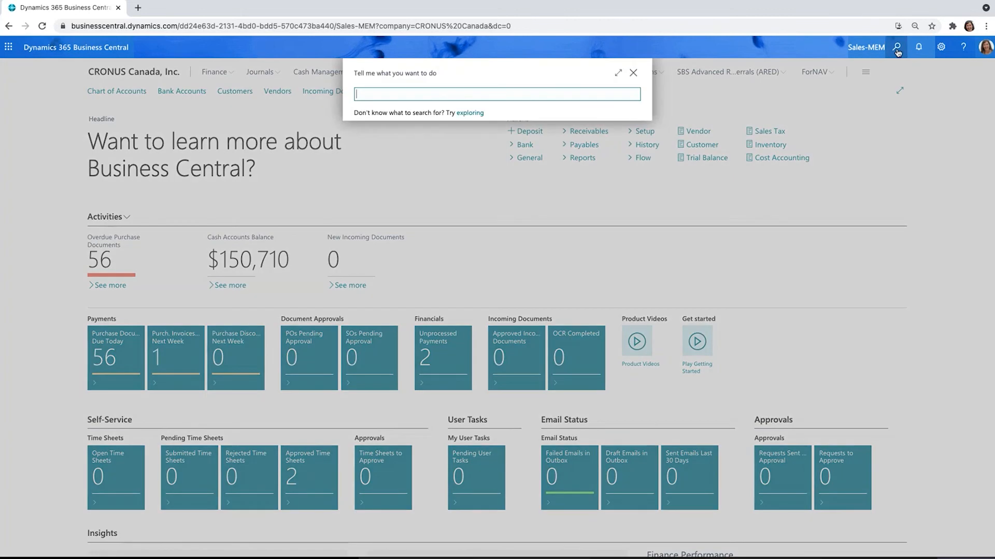
{"action": "type", "text": "bal shee"}
{"action": "key", "text": "ctrl+a"}
{"action": "key", "text": "BackSpace"}
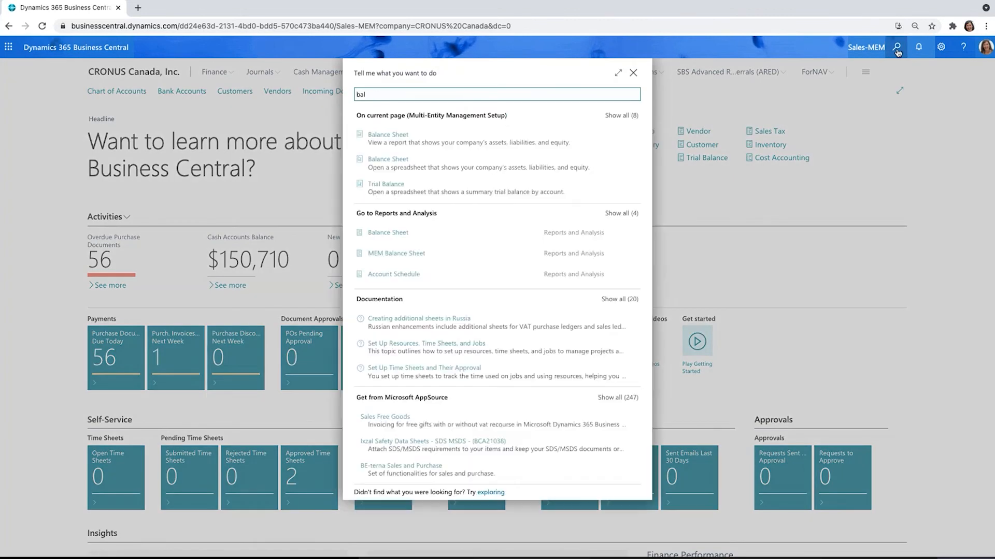
{"action": "type", "text": "mem bal a"}
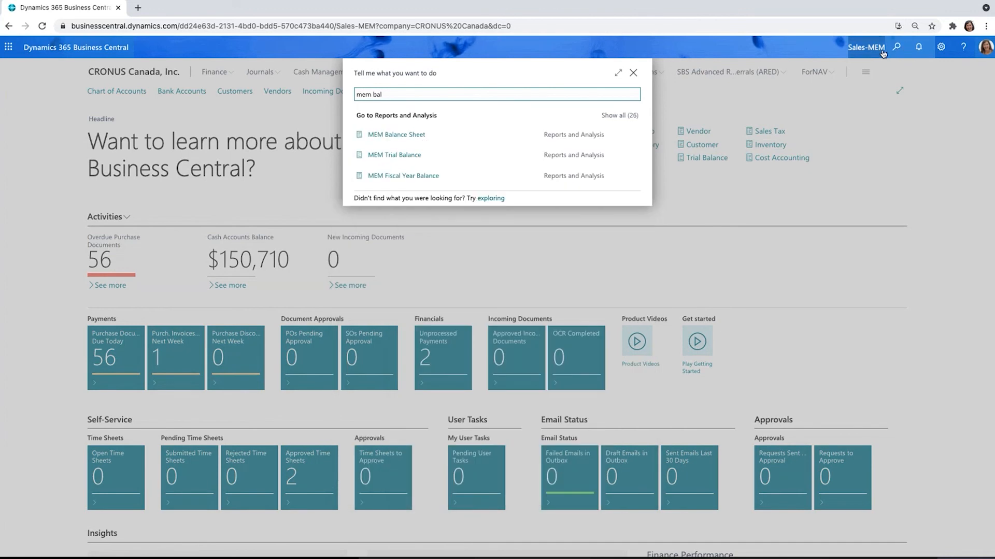
{"action": "type", "text": "she"}
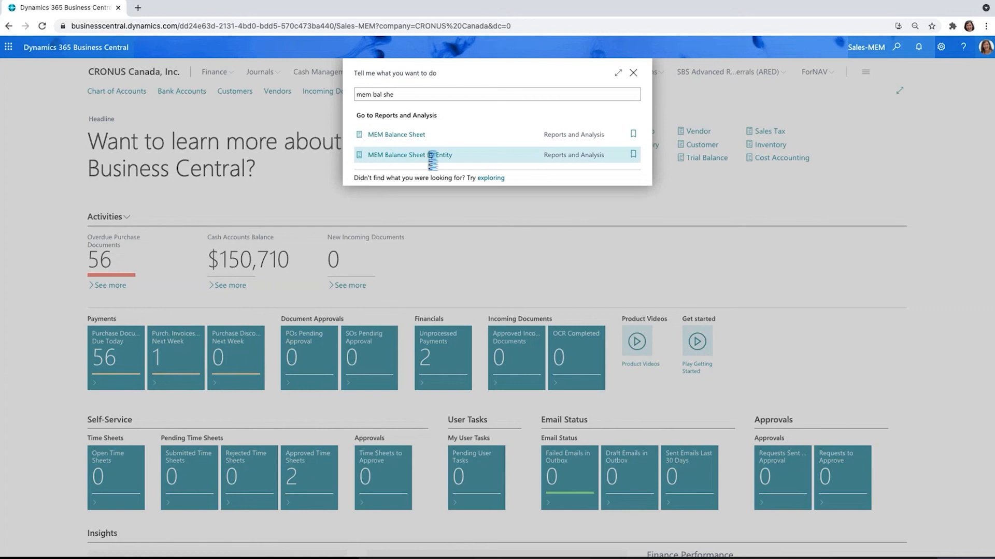
{"action": "key", "text": "Return"}
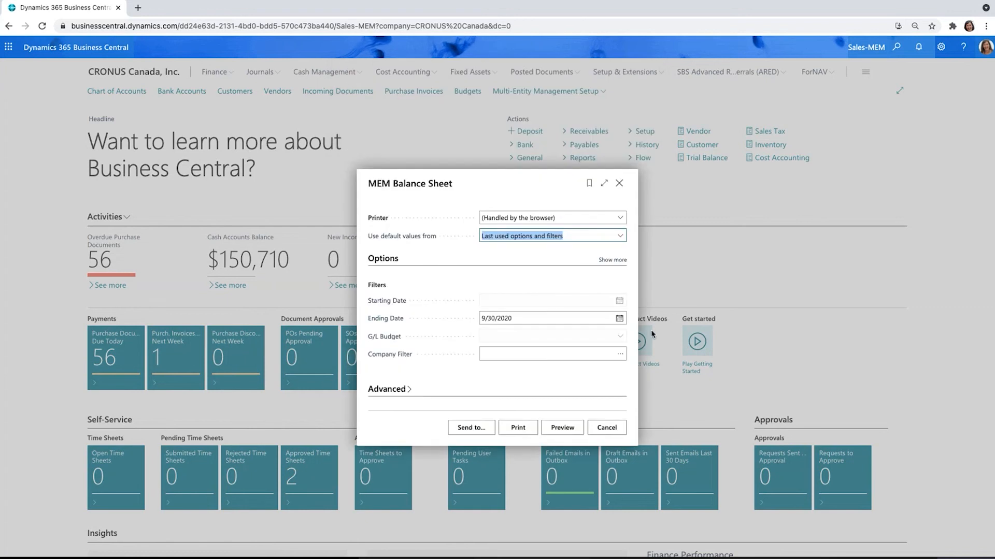
Preview the MEM Balance Sheet with its last used options, and close both the preview and the report options
{"action": "left_click", "coordinate": [569, 432]}
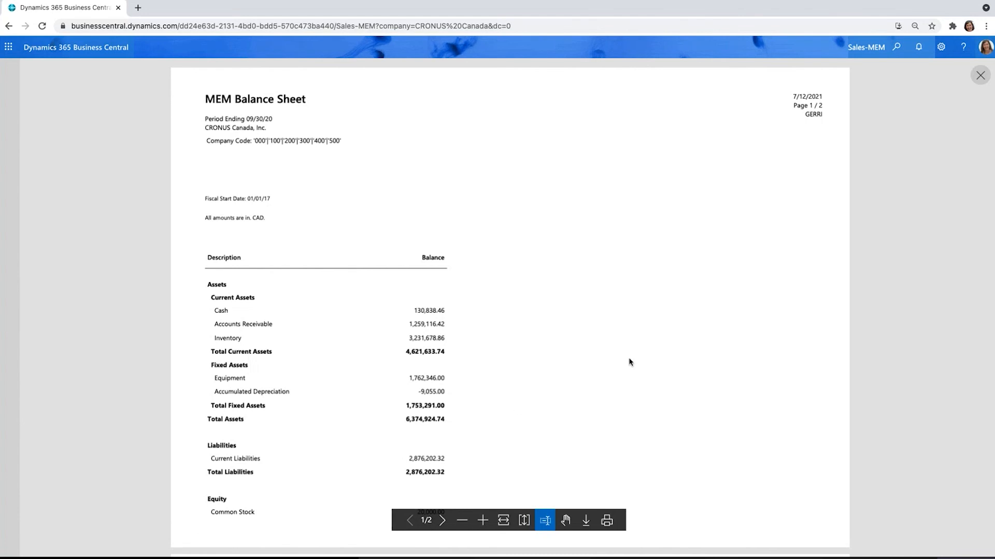
{"action": "left_click", "coordinate": [978, 76]}
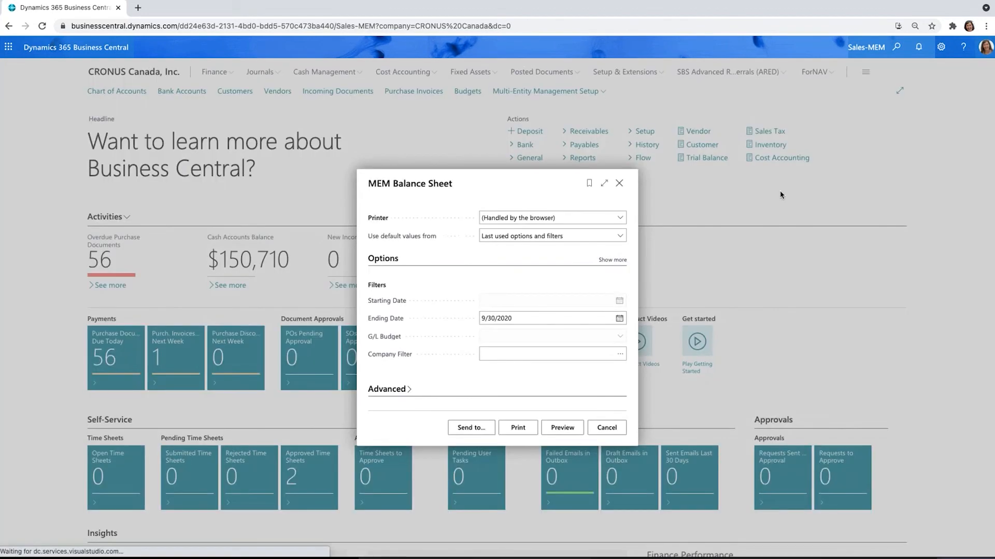
{"action": "left_click", "coordinate": [620, 184]}
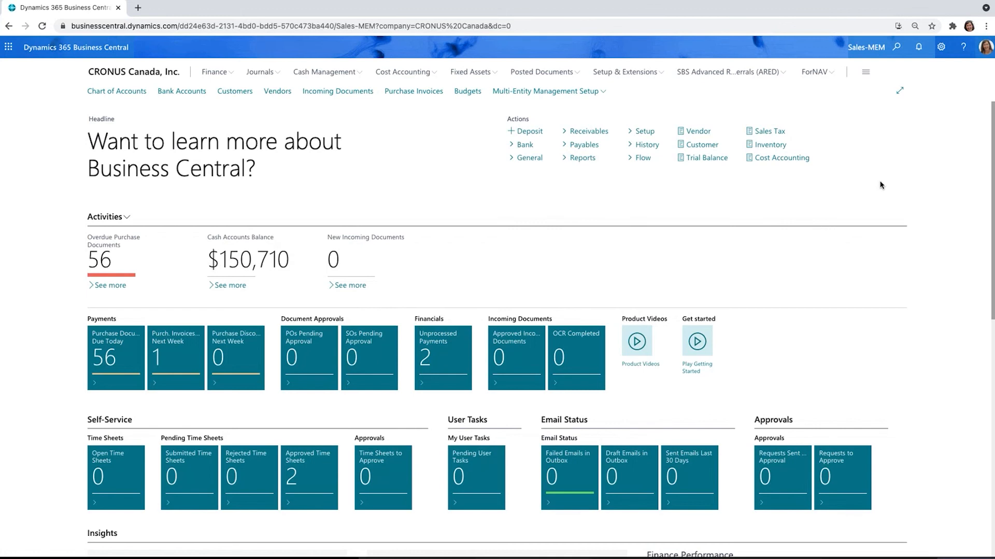